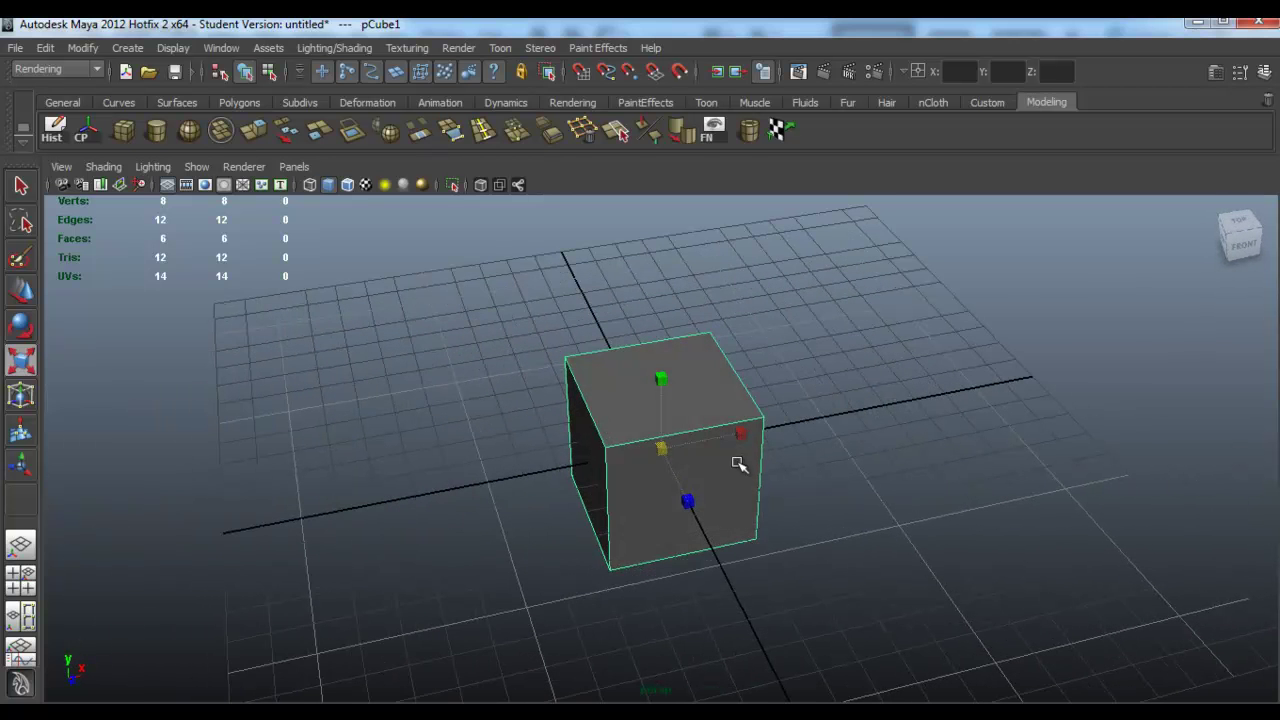
# - Switch to the Polygons menu set and apply a planar UV mapping to the cube's front face
pyautogui.moveTo(703, 378); pyautogui.dragTo(690, 492, button='right')
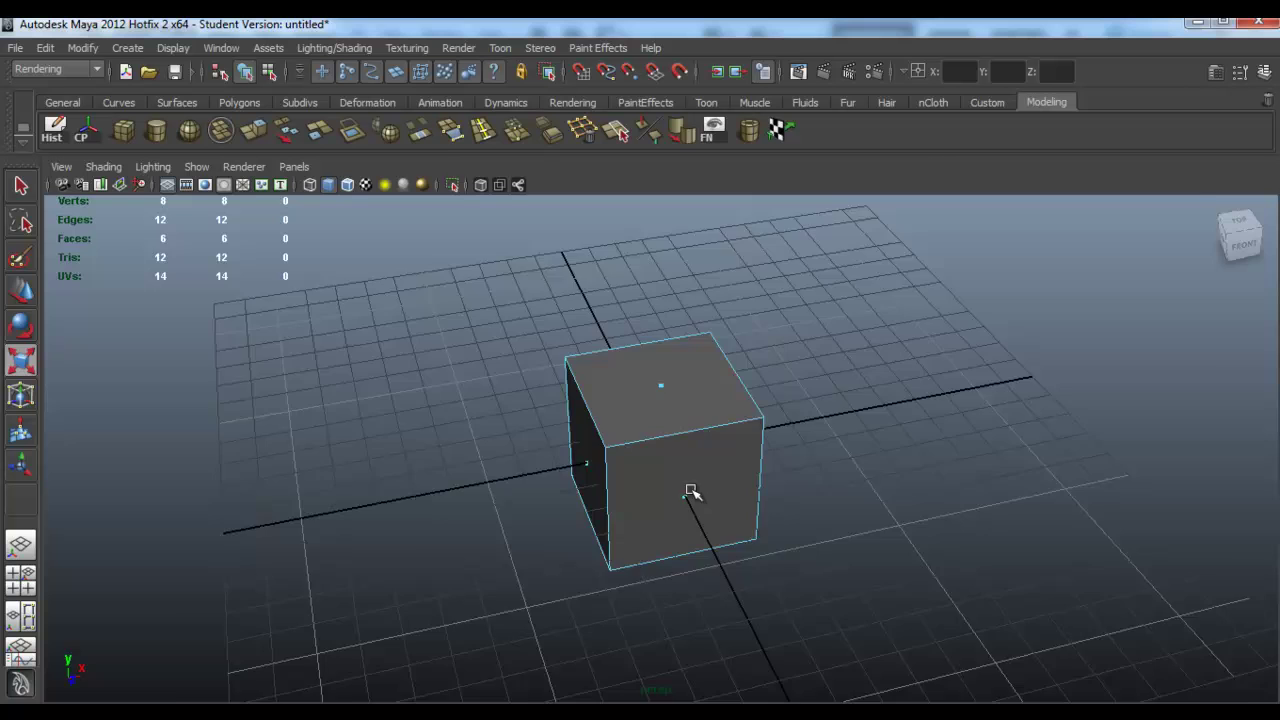
pyautogui.click(684, 488)
pyautogui.click(47, 72)
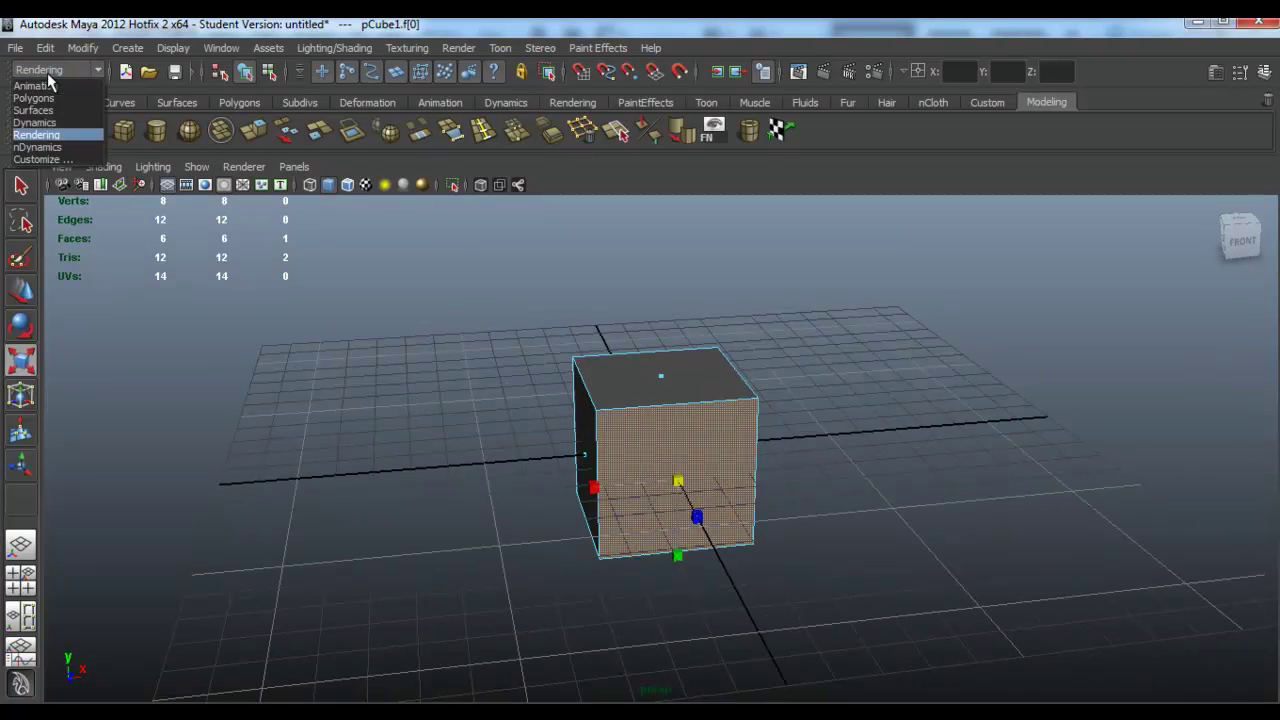
pyautogui.click(49, 97)
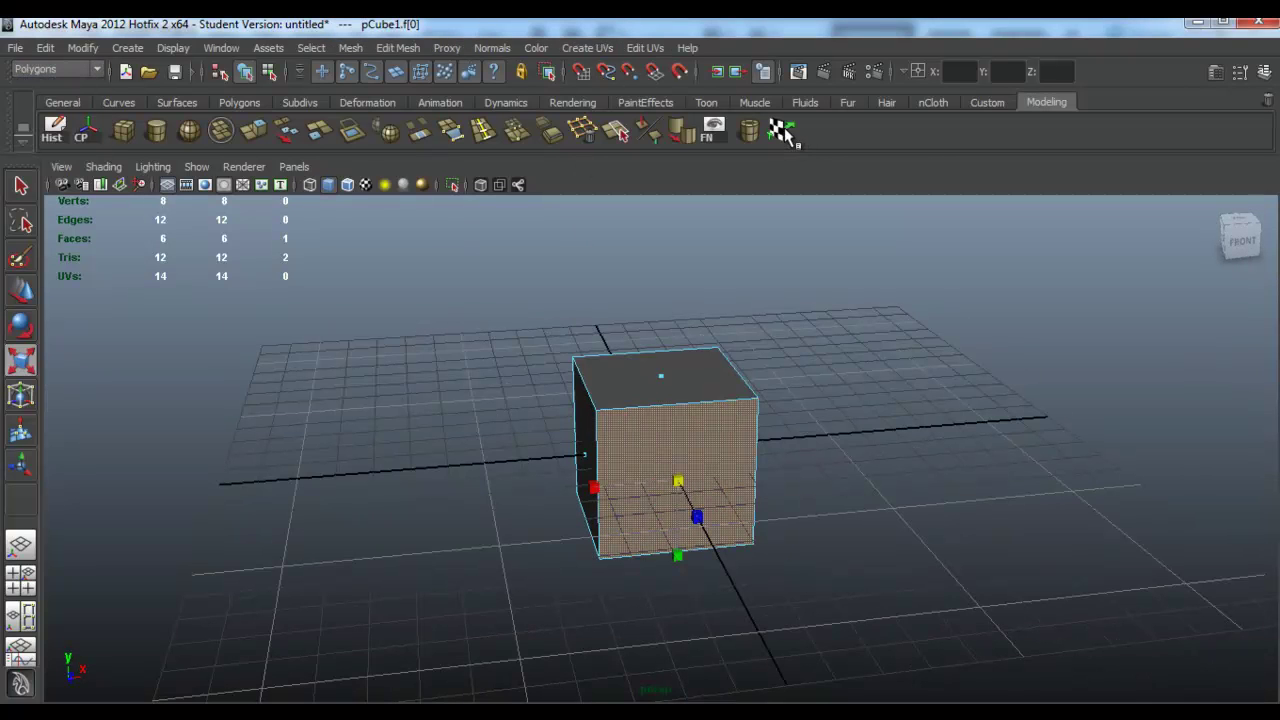
pyautogui.click(776, 127)
pyautogui.click(590, 48)
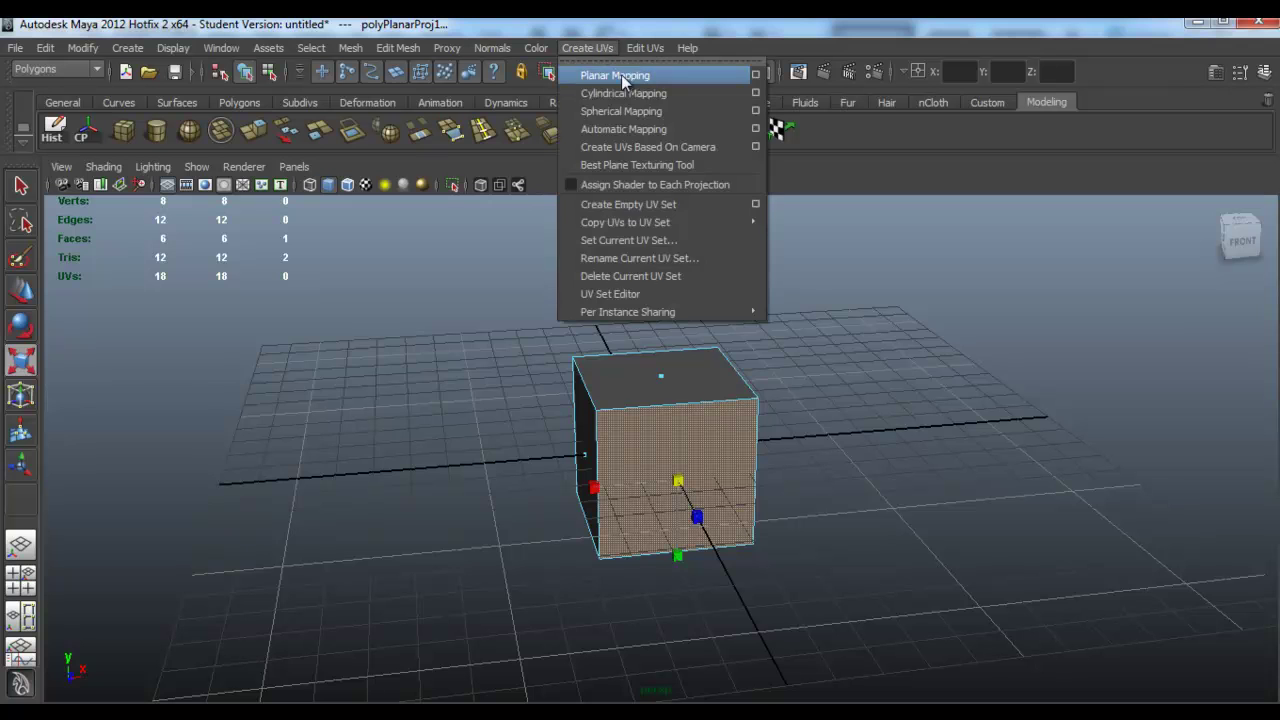
pyautogui.keyDown('alt'); pyautogui.moveTo(392, 360); pyautogui.dragTo(391, 368); pyautogui.keyUp('alt')
# - Assign a new Lambert material to the cube and connect a File texture to its Color
pyautogui.moveTo(720, 381); pyautogui.dragTo(760, 656, button='right')
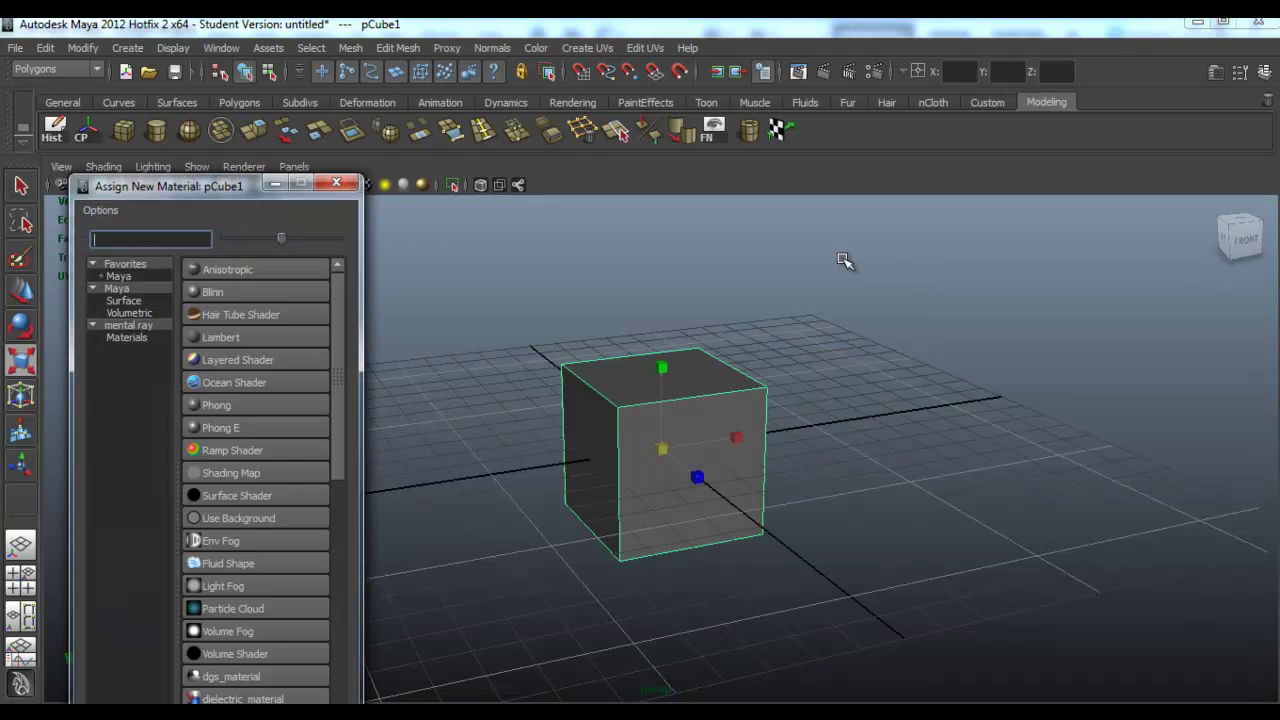
pyautogui.click(229, 337)
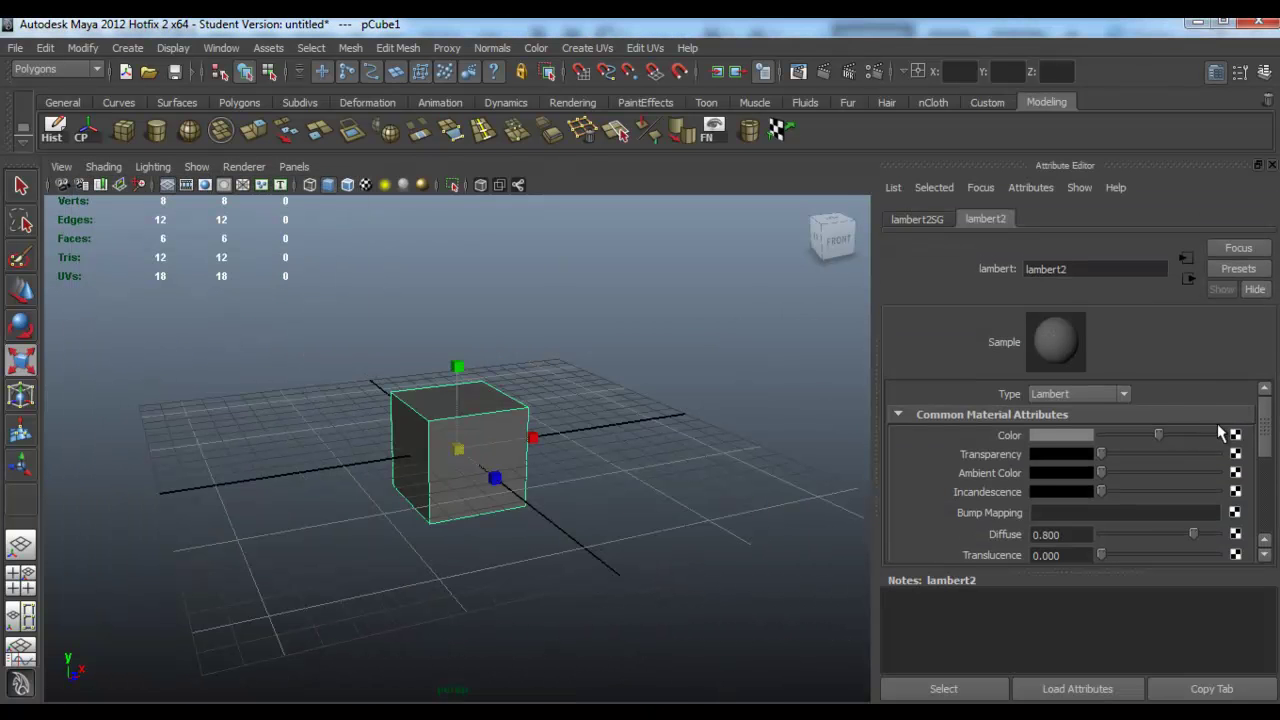
pyautogui.click(1234, 438)
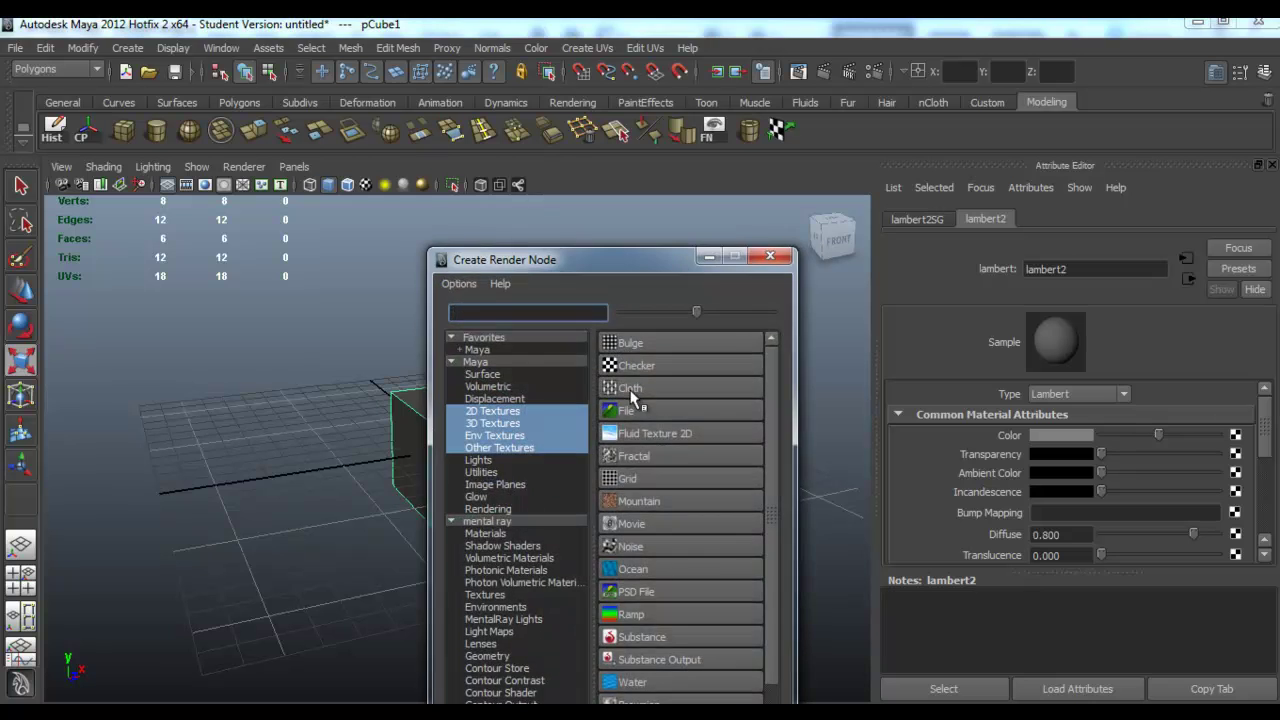
pyautogui.click(635, 409)
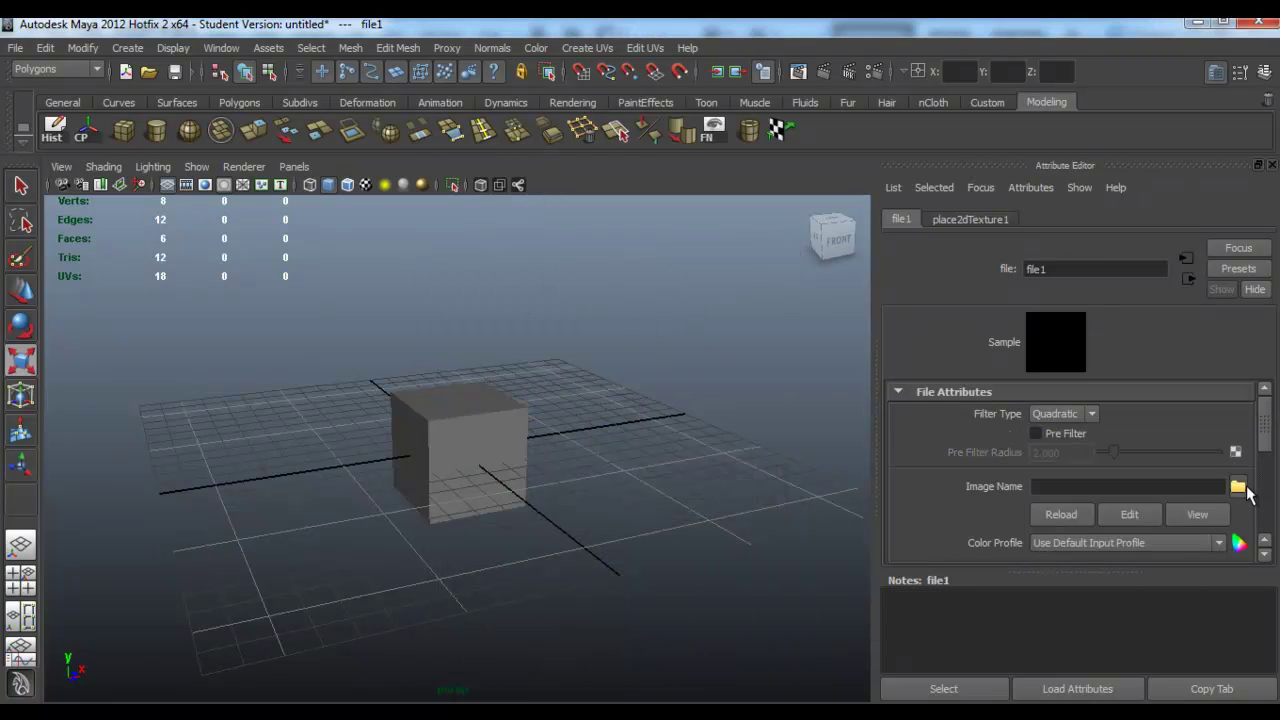
# - Load UV texturemap.jpg from the Maya Projects folder as the texture image and display textures in the viewport
pyautogui.click(1238, 486)
pyautogui.click(1080, 80)
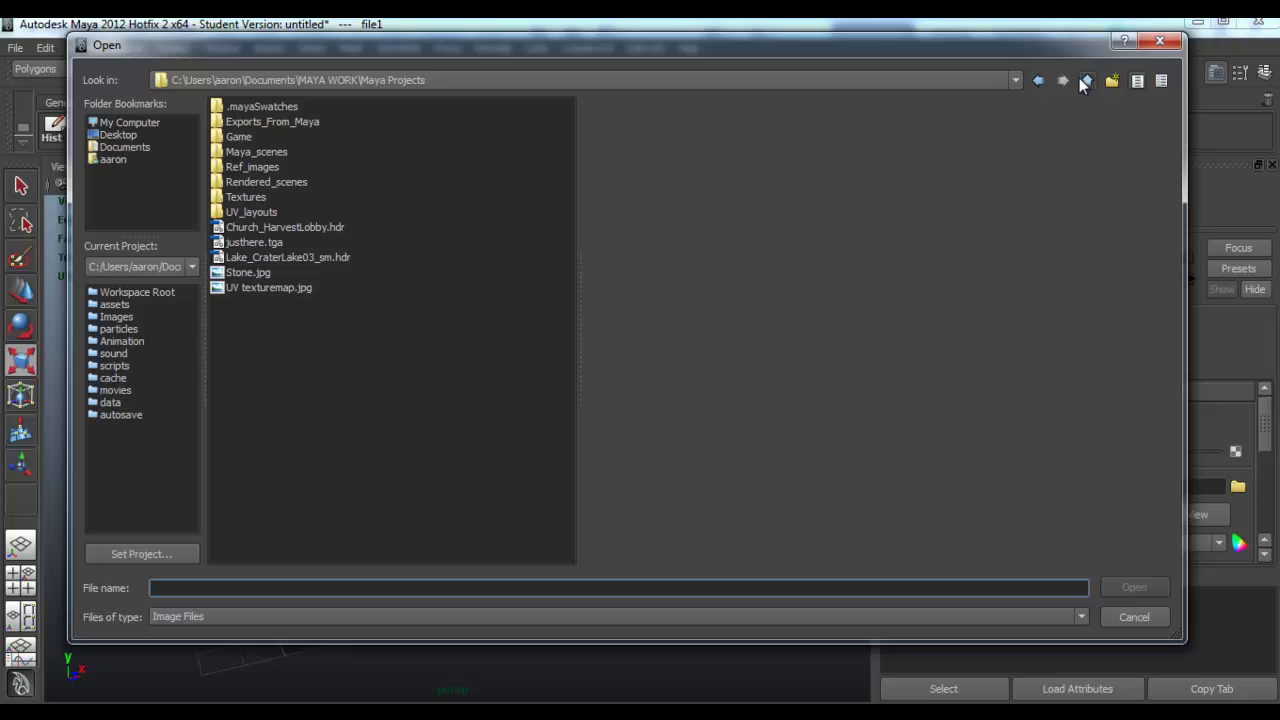
pyautogui.doubleClick(268, 287)
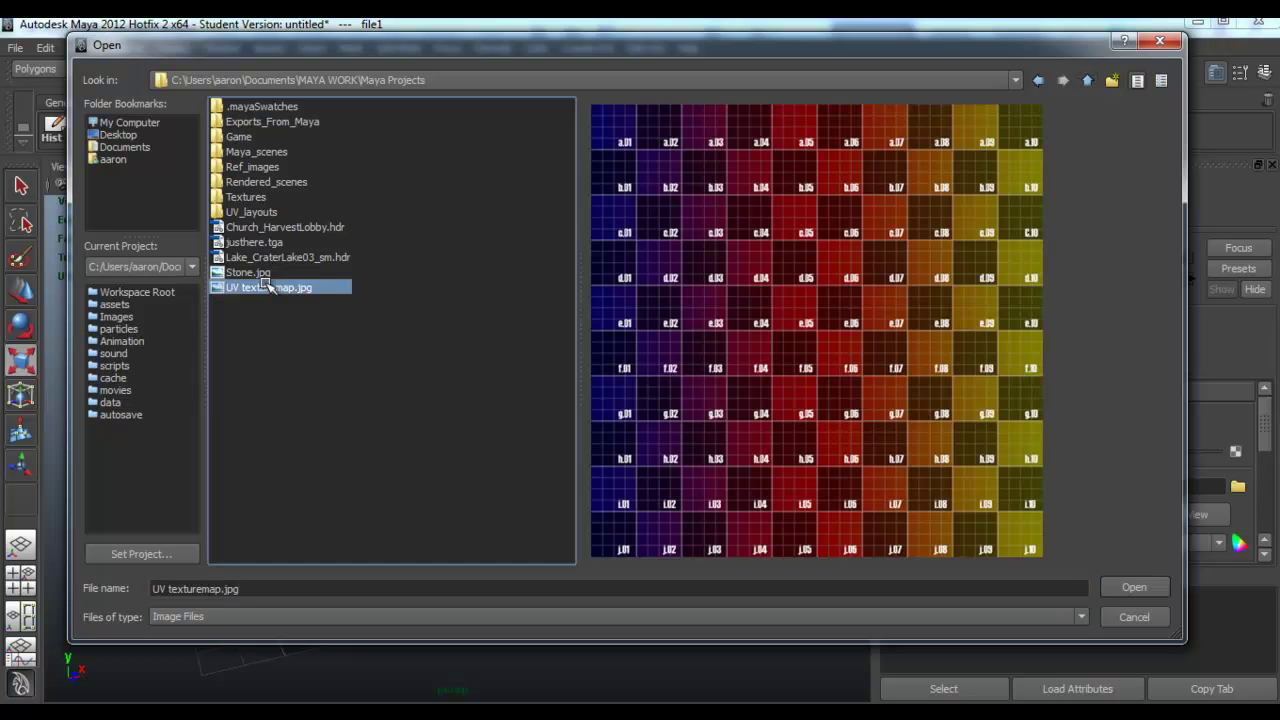
pyautogui.click(367, 184)
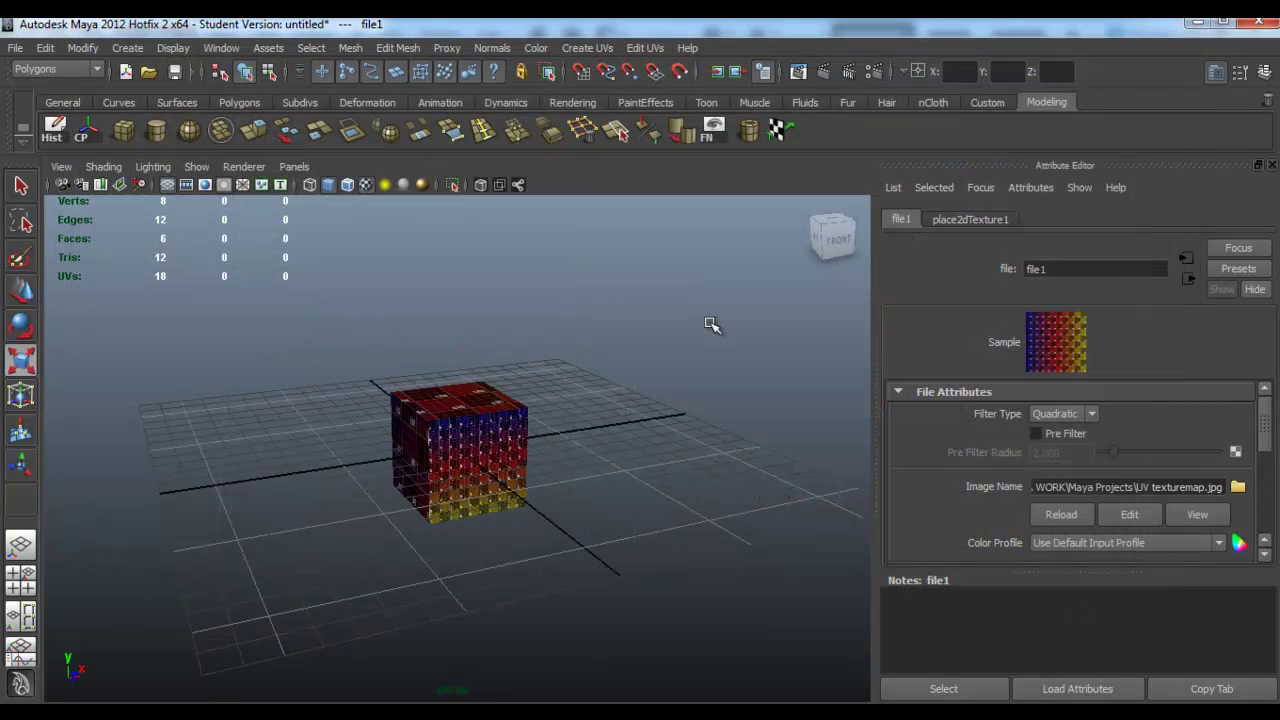
# - Close the Attribute Editor and show the perspective view side by side with the UV Texture Editor
pyautogui.scroll(5, 710, 322)
pyautogui.keyDown('alt'); pyautogui.moveTo(614, 364); pyautogui.dragTo(709, 326); pyautogui.keyUp('alt')
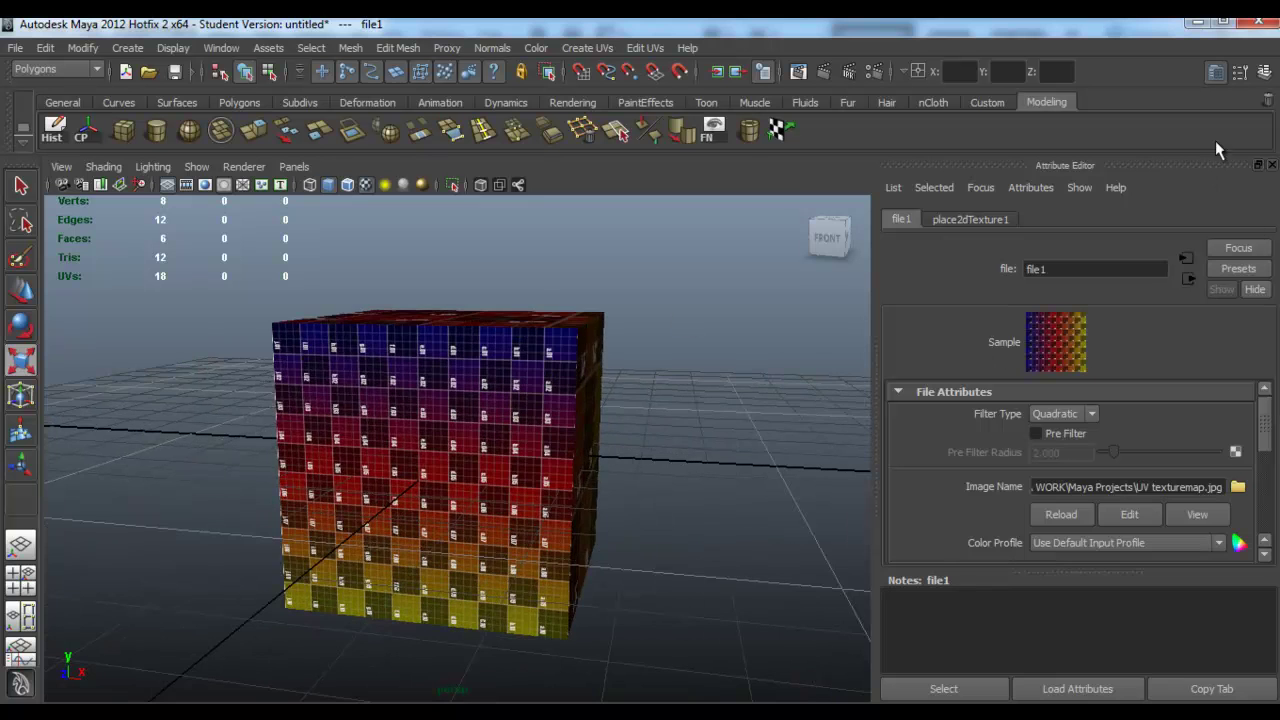
pyautogui.click(1271, 165)
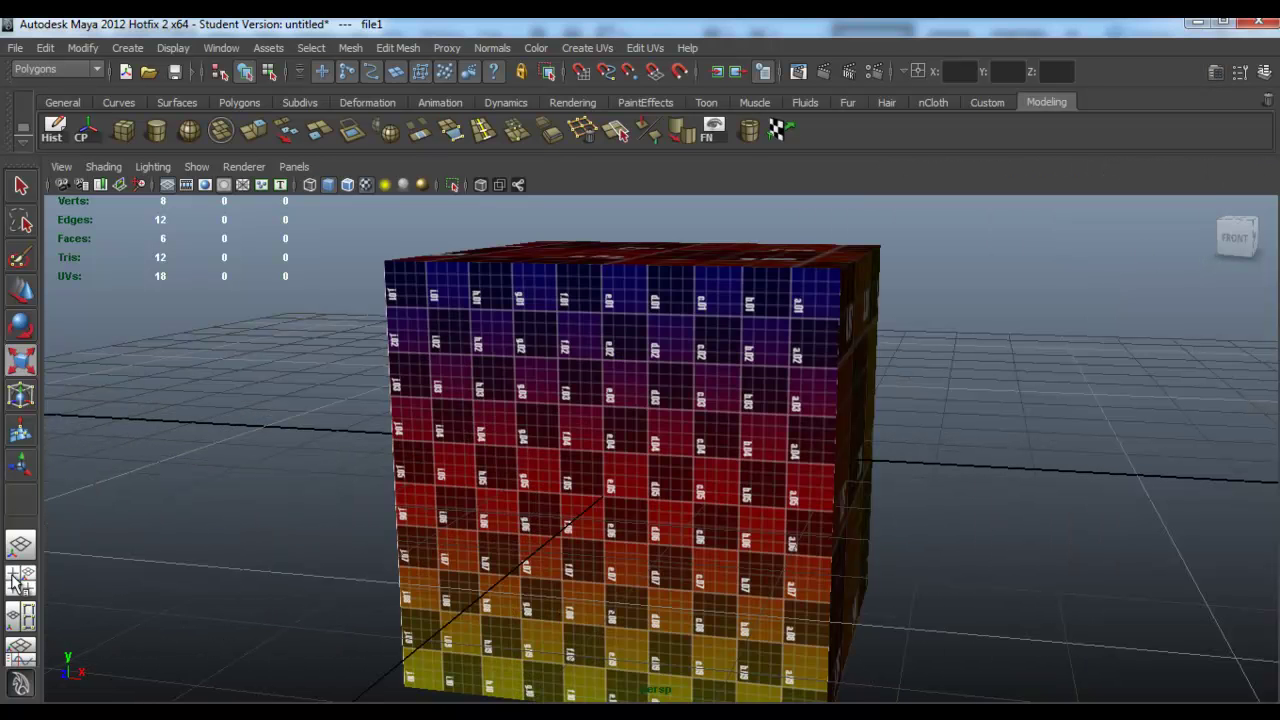
pyautogui.click(27, 615)
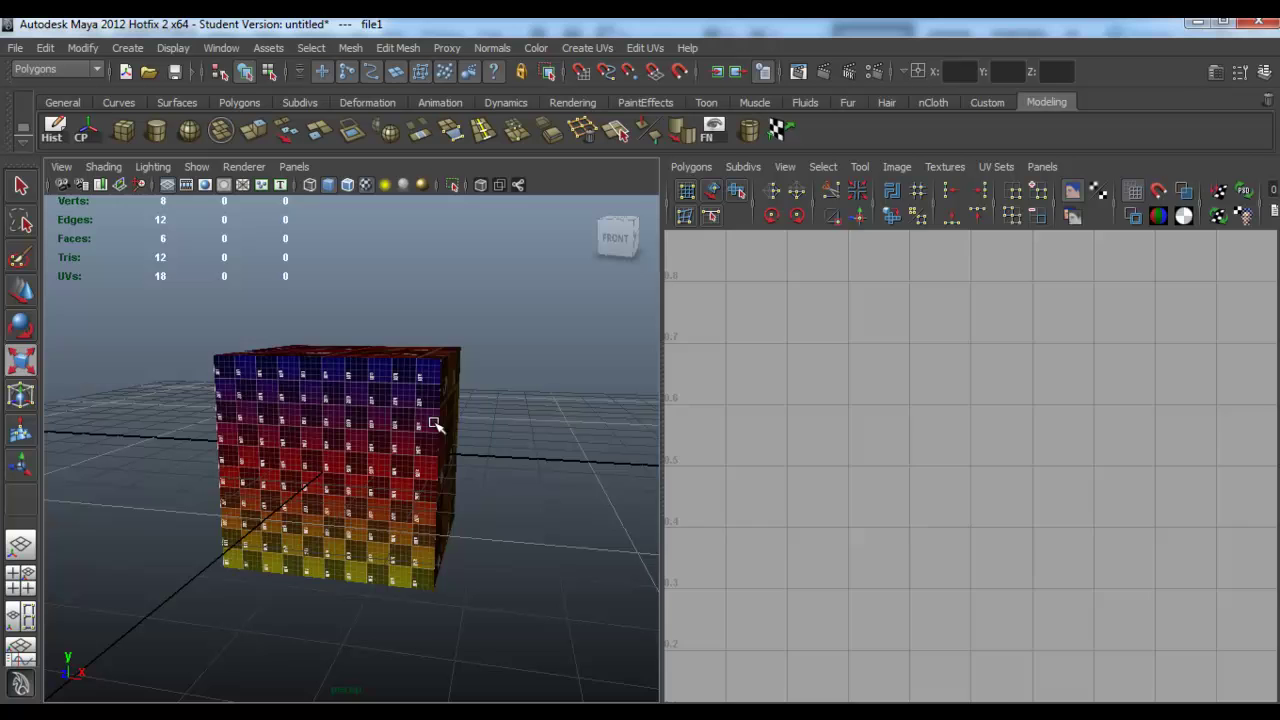
# - Select the front face's UV shell and rotate it a quarter turn so the texture labels read upright
pyautogui.click(434, 423)
pyautogui.scroll(-4, 1003, 378)
pyautogui.moveTo(1020, 352); pyautogui.dragTo(1092, 337, button='right')
pyautogui.moveTo(1120, 288); pyautogui.dragTo(1153, 309)
pyautogui.keyDown('ctrl'); pyautogui.moveTo(1136, 302); pyautogui.dragTo(1180, 288, button='right'); pyautogui.keyUp('ctrl')
pyautogui.press('f')
pyautogui.press('e')
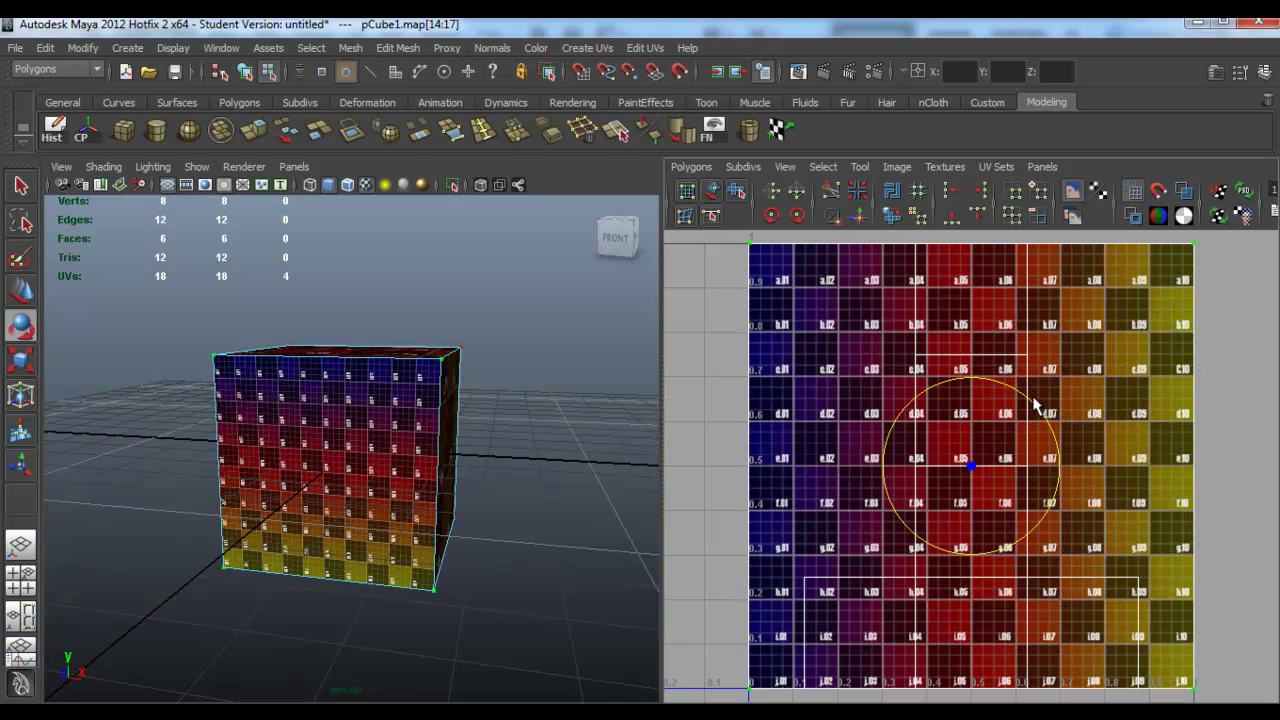
pyautogui.moveTo(1034, 400); pyautogui.dragTo(1006, 511)
pyautogui.scroll(8, 440, 449)
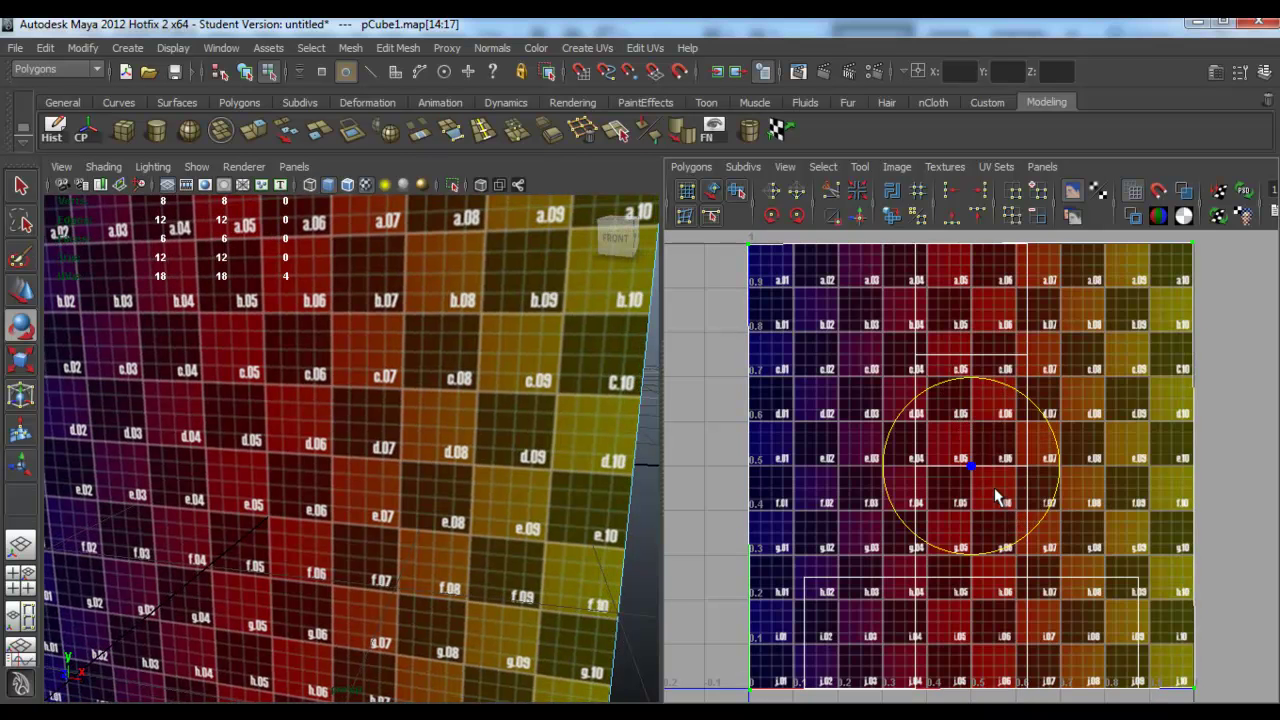
# - Scale the front face's UV shell down to about two thirds around its centre
pyautogui.press('r')
pyautogui.moveTo(970, 466); pyautogui.dragTo(934, 469)
pyautogui.scroll(-3, 934, 469)
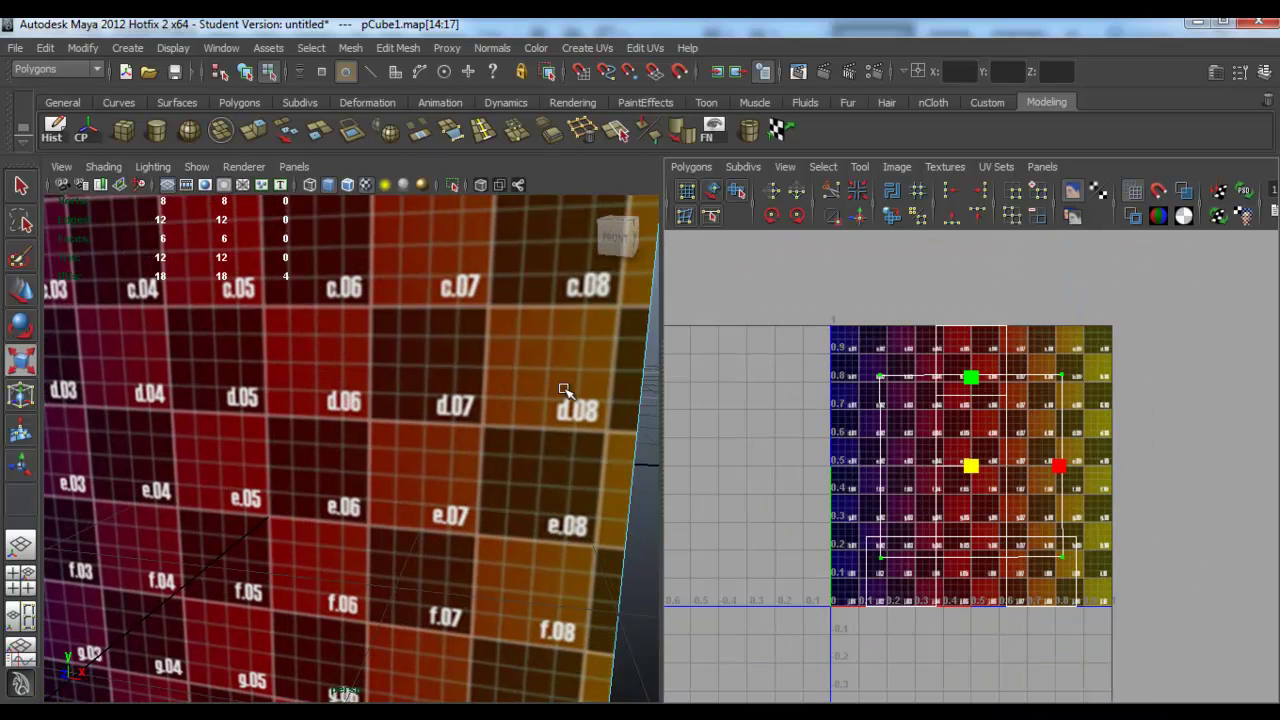
# - Planar-map the cube's right face and move its UV shell out to the right of the texture square
pyautogui.scroll(-6, 452, 394)
pyautogui.keyDown('alt'); pyautogui.moveTo(452, 394); pyautogui.dragTo(391, 419); pyautogui.keyUp('alt')
pyautogui.moveTo(391, 382); pyautogui.dragTo(393, 425, button='right')
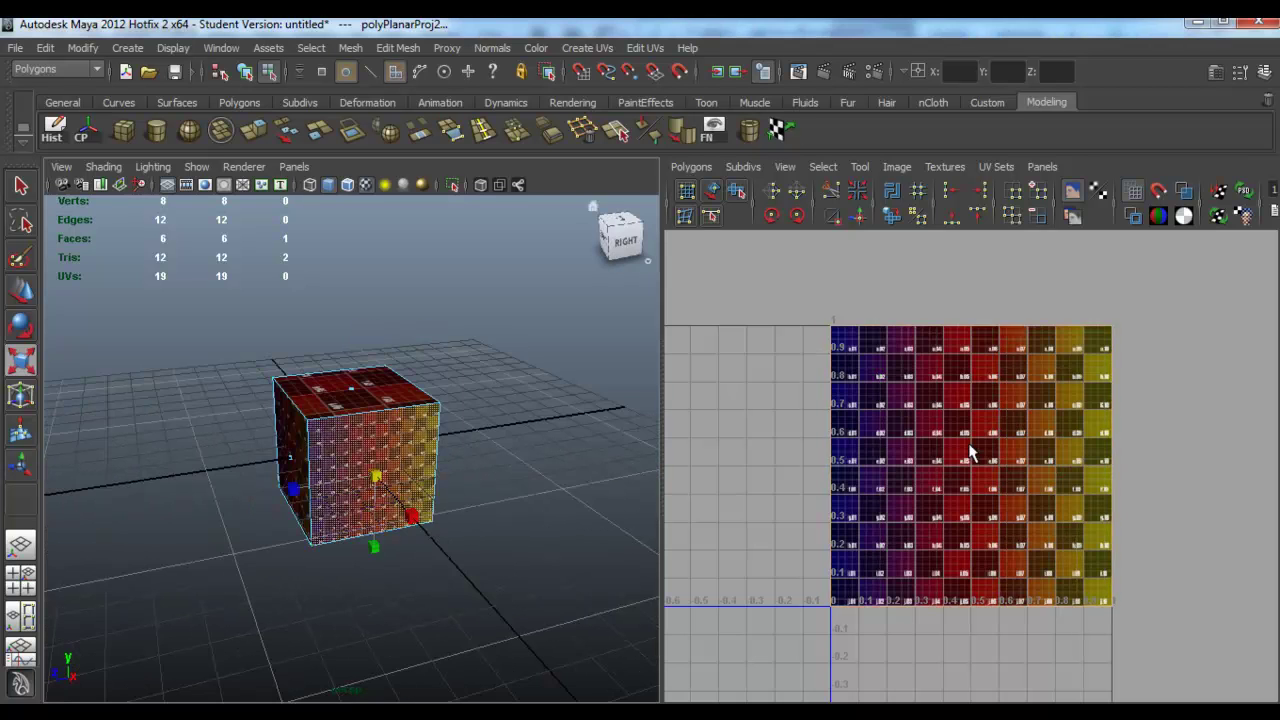
pyautogui.press('w')
pyautogui.scroll(-2, 978, 489)
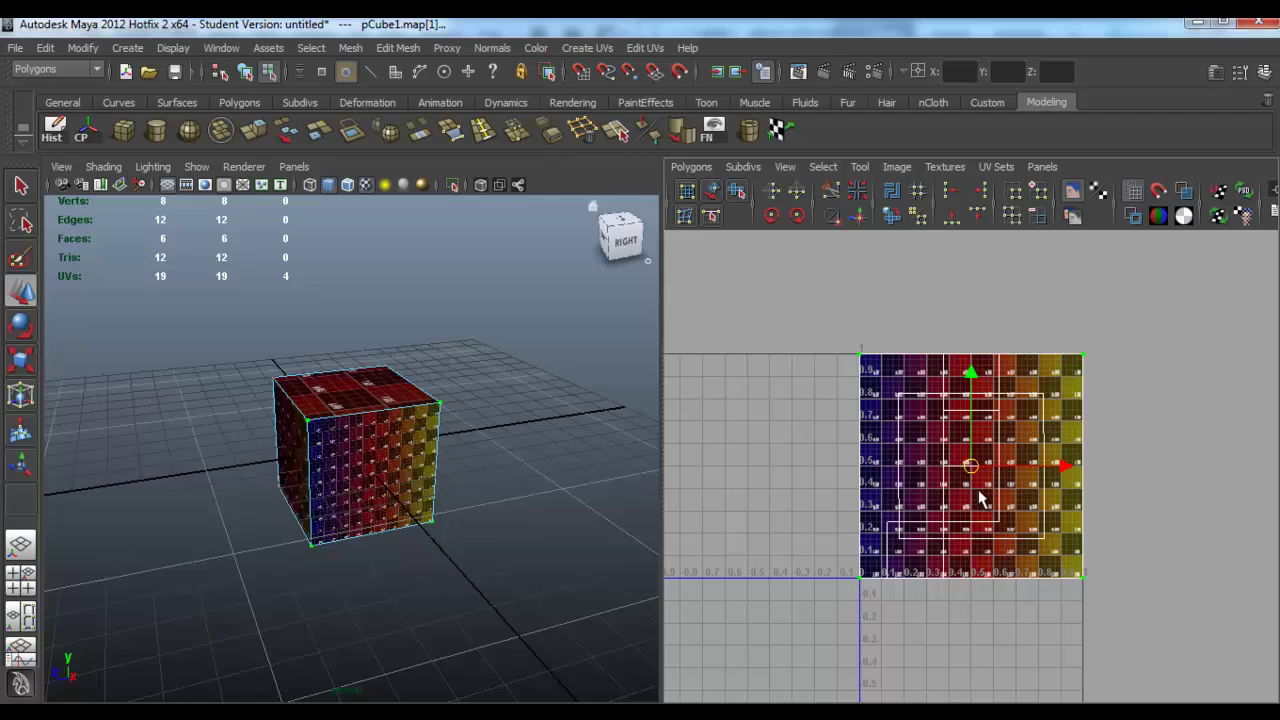
pyautogui.moveTo(971, 466); pyautogui.dragTo(1194, 411)
# - Planar-map the cube's top face and move its UV shell outside the upper left of the texture square
pyautogui.keyDown('alt'); pyautogui.moveTo(330, 340); pyautogui.dragTo(363, 391); pyautogui.keyUp('alt')
pyautogui.moveTo(363, 391); pyautogui.dragTo(363, 425, button='right')
pyautogui.click(363, 391)
pyautogui.moveTo(996, 374); pyautogui.dragTo(1050, 376, button='right')
pyautogui.click(1060, 380)
pyautogui.moveTo(971, 465); pyautogui.dragTo(780, 348)
pyautogui.keyDown('alt'); pyautogui.moveTo(400, 370); pyautogui.dragTo(501, 380); pyautogui.keyUp('alt')
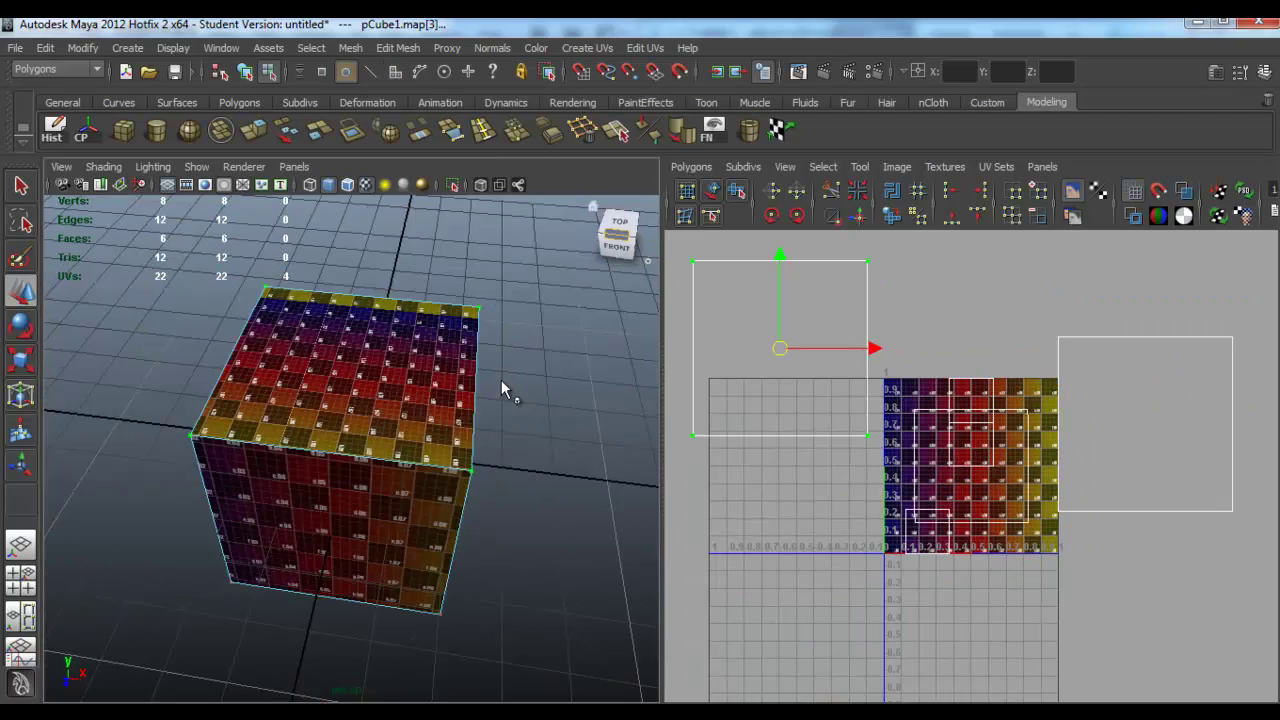
# - Planar-map the cube's left and back faces and move their UV shells to the lower left of and below the texture square
pyautogui.hotkey('ctrl', 'z')
pyautogui.hotkey('ctrl', 'z')
pyautogui.hotkey('ctrl', 'z')
pyautogui.hotkey('ctrl', 'z')
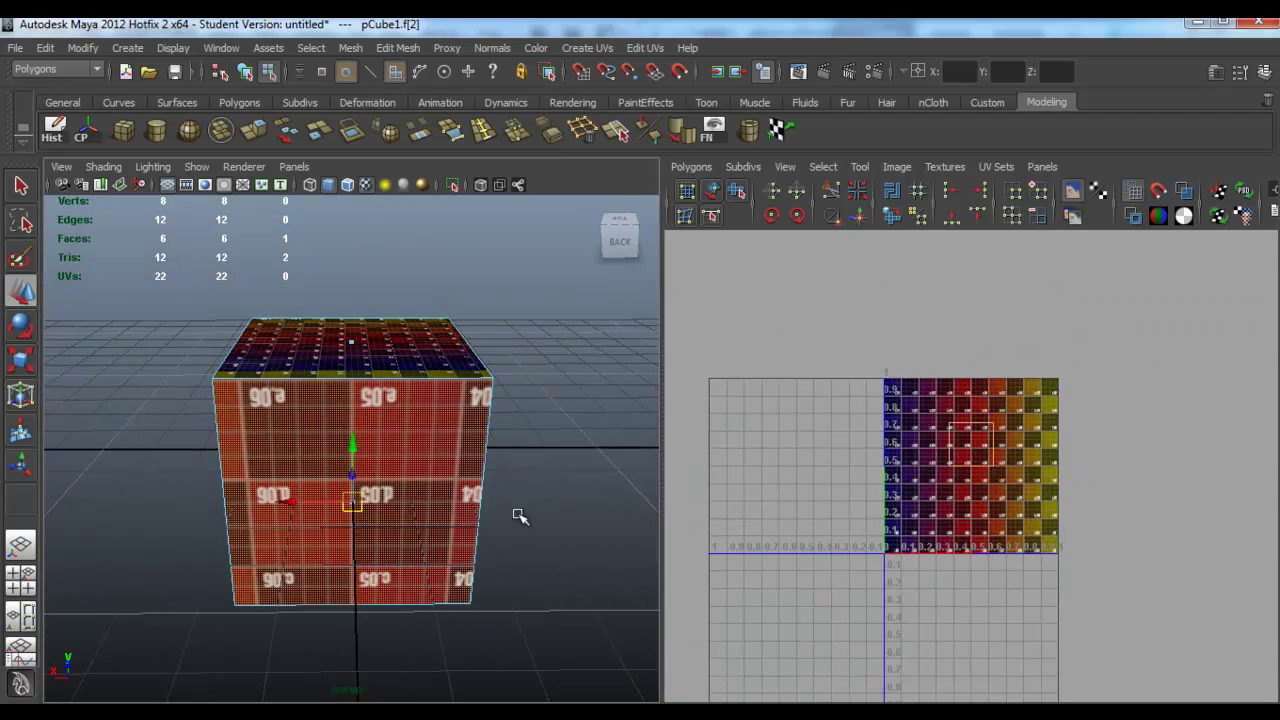
pyautogui.hotkey('ctrl', 'z')
pyautogui.hotkey('ctrl', 'z')
pyautogui.hotkey('ctrl', 'z')
pyautogui.hotkey('ctrl', 'z')
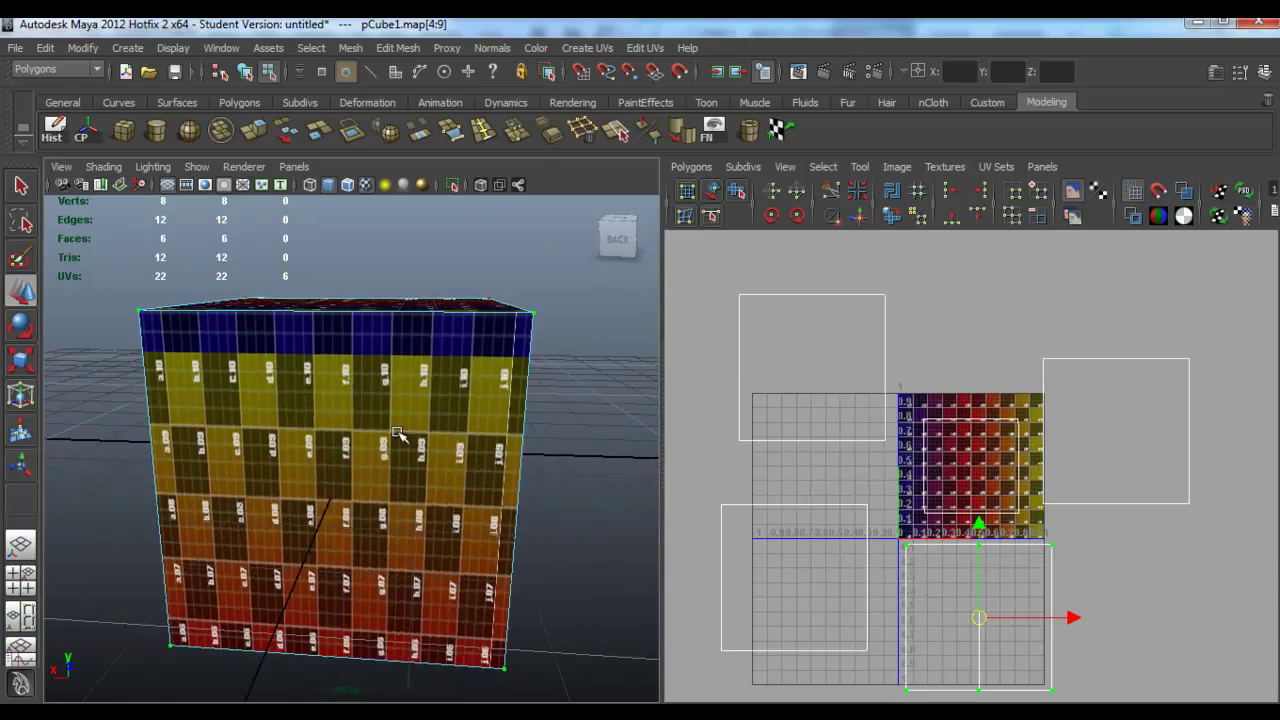
# - Give the back face its own planar projection and move its UV shell outside the lower right of the texture square
pyautogui.moveTo(397, 432); pyautogui.dragTo(397, 472, button='right')
pyautogui.click(397, 445)
pyautogui.click(780, 130)
pyautogui.moveTo(1010, 415); pyautogui.dragTo(1066, 417, button='right')
pyautogui.moveTo(979, 466); pyautogui.dragTo(1123, 617)
# - Delete the cube's bottom face
pyautogui.keyDown('alt'); pyautogui.moveTo(330, 330); pyautogui.dragTo(320, 378); pyautogui.keyUp('alt')
pyautogui.moveTo(320, 378); pyautogui.dragTo(323, 397, button='right')
pyautogui.press('Delete')
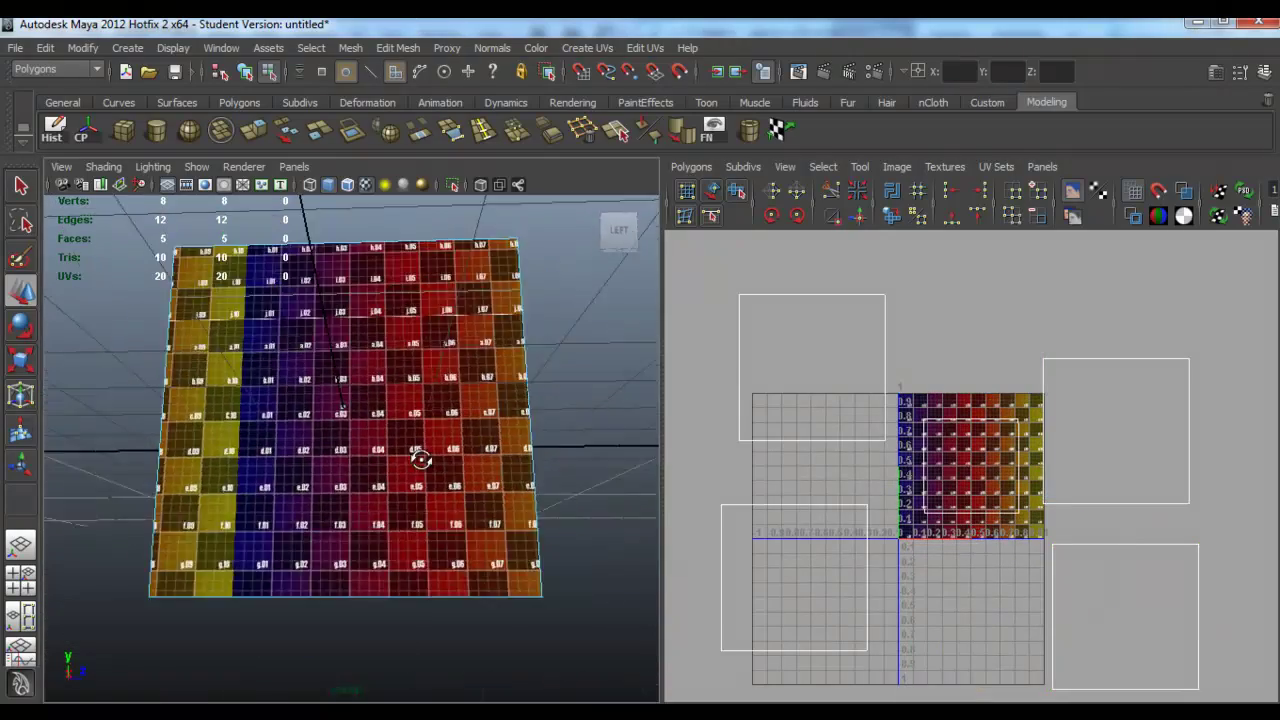
# - Select the top face's UV shell and scale it down to about two thirds
pyautogui.keyDown('alt'); pyautogui.moveTo(421, 460); pyautogui.dragTo(490, 490); pyautogui.keyUp('alt')
pyautogui.moveTo(830, 360); pyautogui.dragTo(885, 361, button='right')
pyautogui.click(884, 297)
pyautogui.keyDown('alt'); pyautogui.moveTo(345, 440); pyautogui.dragTo(420, 474, button='right'); pyautogui.keyUp('alt')
pyautogui.press('r')
pyautogui.keyDown('ctrl'); pyautogui.moveTo(814, 330); pyautogui.dragTo(814, 380, button='right'); pyautogui.keyUp('ctrl')
pyautogui.moveTo(812, 370); pyautogui.dragTo(780, 374)
pyautogui.keyDown('alt'); pyautogui.moveTo(440, 380); pyautogui.dragTo(376, 410); pyautogui.keyUp('alt')
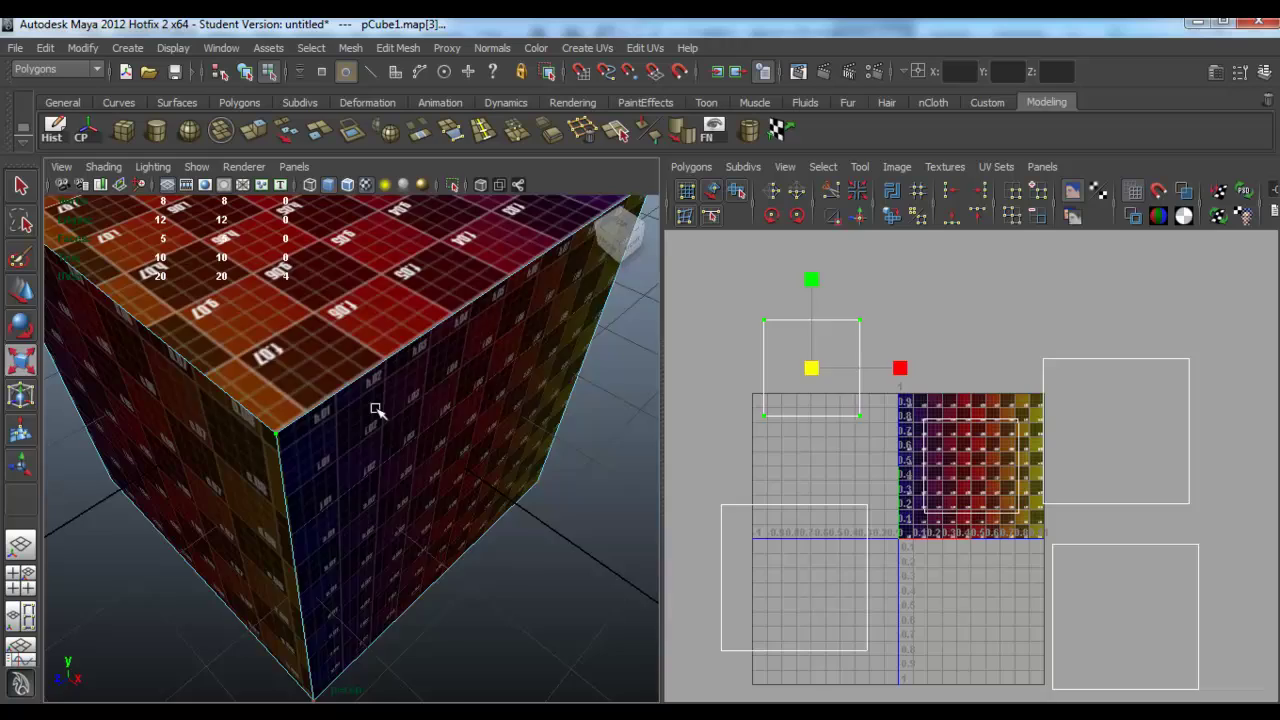
# - Fit the front face's UV shell into the upper left of the texture square and place the smaller top shell below it
pyautogui.hotkey('ctrl', 'z')
pyautogui.hotkey('ctrl', 'z')
pyautogui.hotkey('ctrl', 'z')
pyautogui.hotkey('ctrl', 'z')
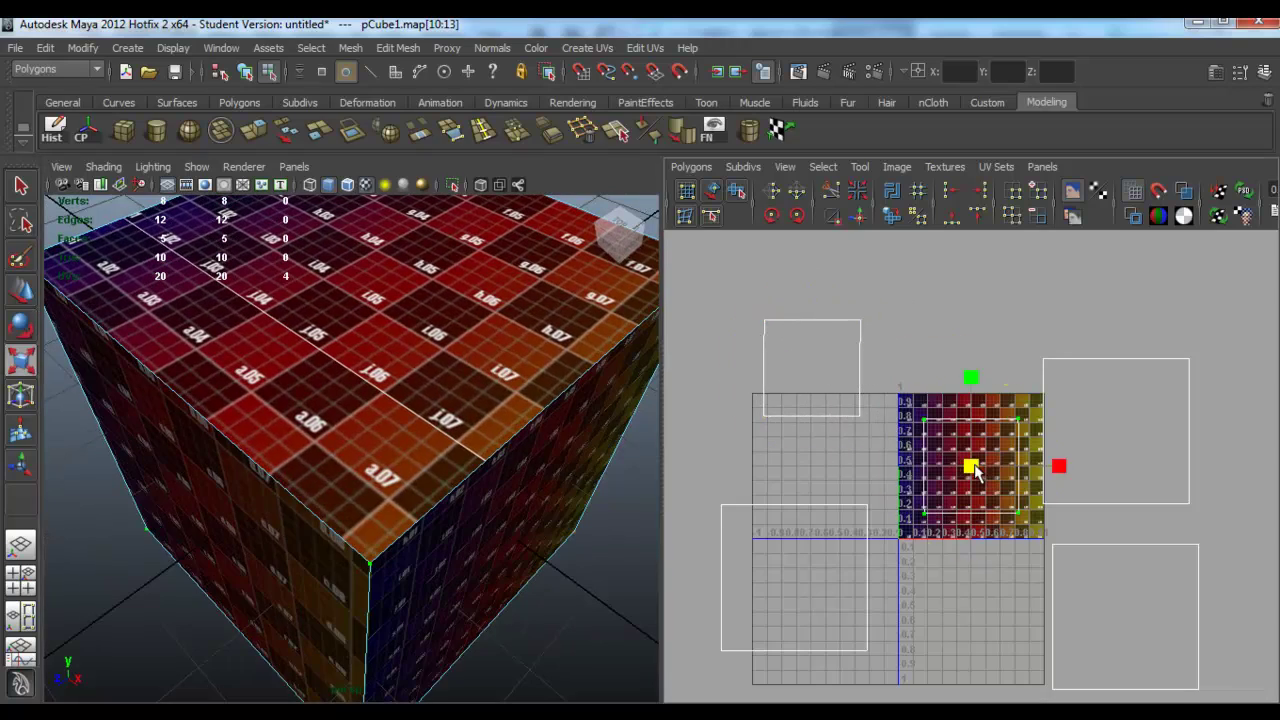
pyautogui.hotkey('ctrl', 'z')
pyautogui.hotkey('ctrl', 'z')
pyautogui.hotkey('ctrl', 'z')
pyautogui.hotkey('ctrl', 'z')
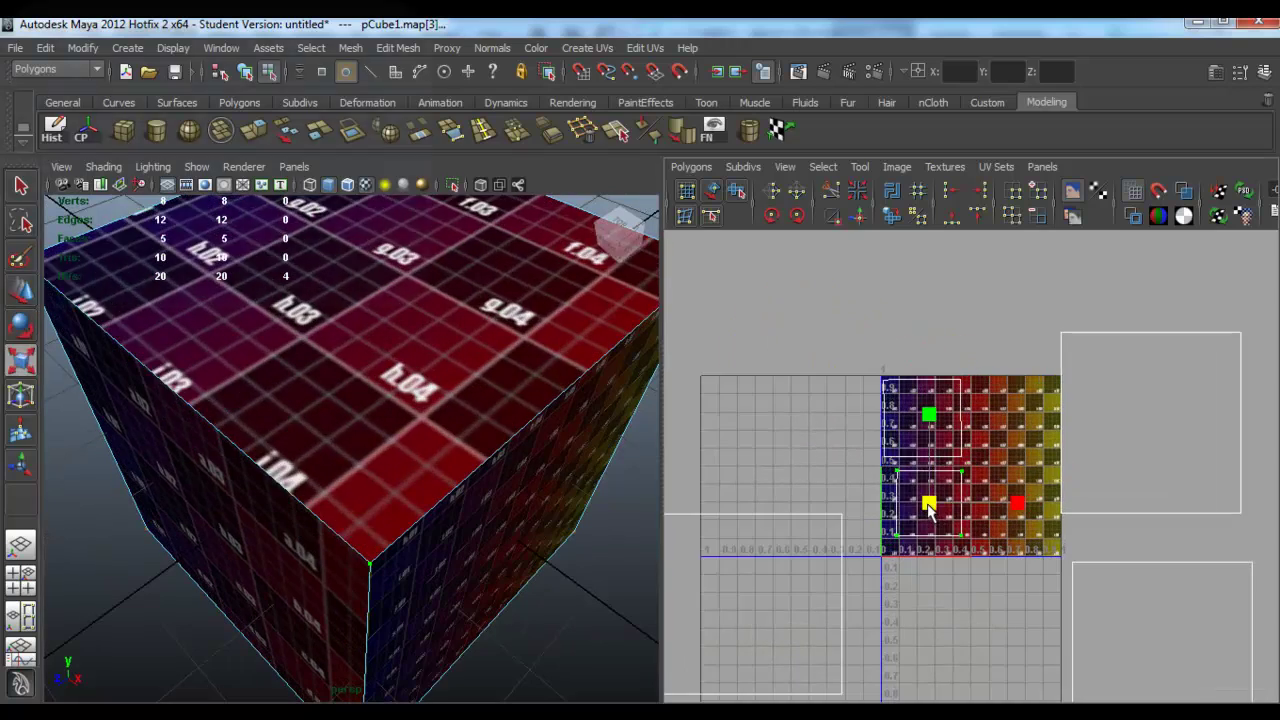
# - Shrink the left face's UV shell and place it beside the top face's shell in the lower part of the texture square
pyautogui.hotkey('ctrl', 'z')
pyautogui.hotkey('ctrl', 'z')
pyautogui.hotkey('ctrl', 'z')
# - Select the right face's whole UV shell, shrink it and move it into the right half of the texture square
pyautogui.keyDown('ctrl'); pyautogui.moveTo(1050, 346); pyautogui.dragTo(1143, 305, button='right'); pyautogui.keyUp('ctrl')
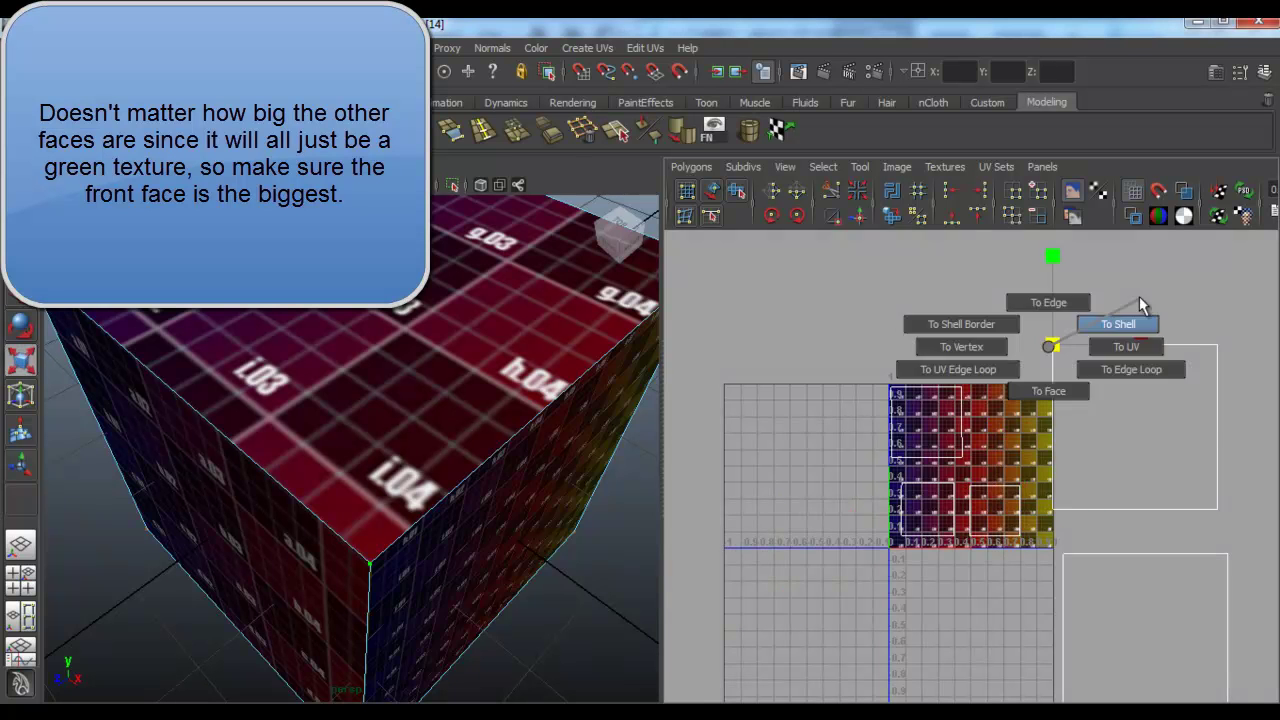
pyautogui.press('w')
pyautogui.moveTo(1135, 427); pyautogui.dragTo(998, 446)
pyautogui.press('r')
# - Shrink the back face's UV shell and fit it along the upper edge of the texture square, above the right face's shell
pyautogui.click(1061, 554)
pyautogui.keyDown('ctrl'); pyautogui.moveTo(1062, 554); pyautogui.dragTo(1135, 520, button='right'); pyautogui.keyUp('ctrl')
pyautogui.press('r')
pyautogui.moveTo(1145, 637); pyautogui.dragTo(1023, 427)
pyautogui.press('w')
pyautogui.press('r')
pyautogui.moveTo(1023, 427)
pyautogui.mouseDown()
pyautogui.moveTo(1006, 430)
pyautogui.moveTo(1008, 412)
pyautogui.mouseUp()
pyautogui.press('w')
pyautogui.scroll(-10, 368, 360)
pyautogui.keyDown('alt'); pyautogui.moveTo(368, 360); pyautogui.dragTo(500, 490); pyautogui.keyUp('alt')
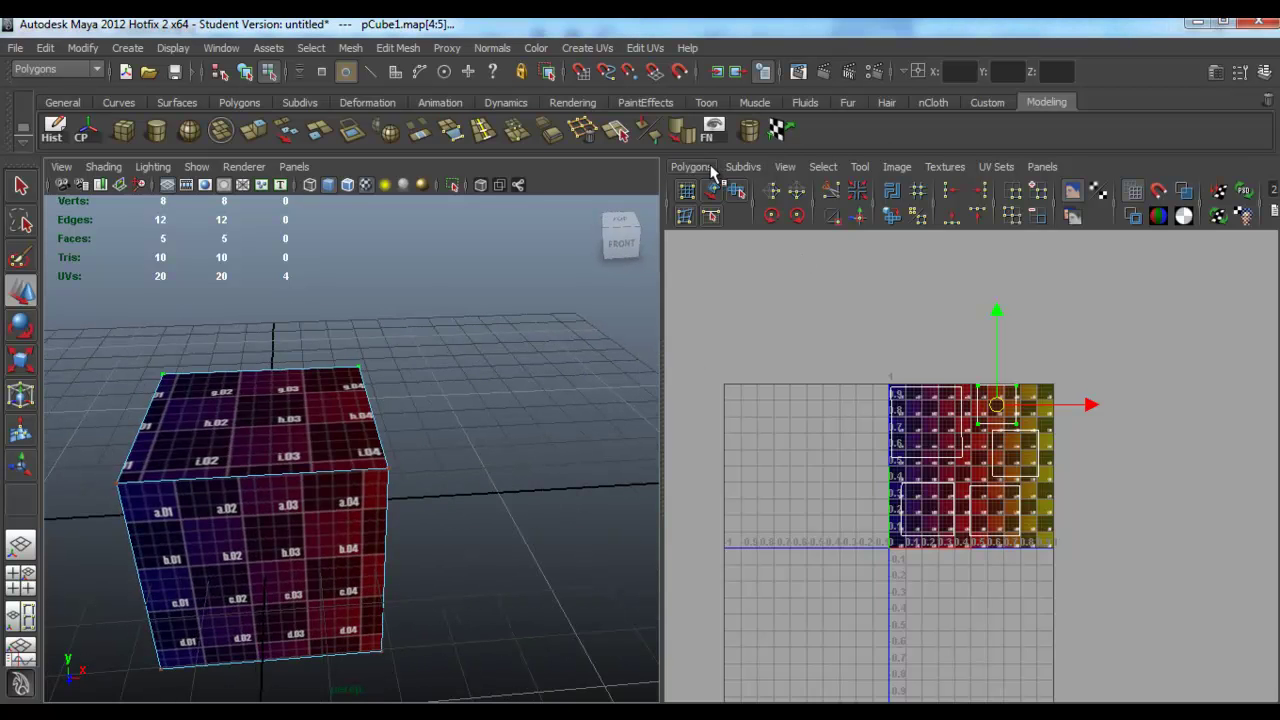
# - Export a 512 x 512 JPEG UV snapshot named MineCraftCreeper.jpeg to the Game project's Images folder
pyautogui.click(712, 172)
pyautogui.click(777, 696)
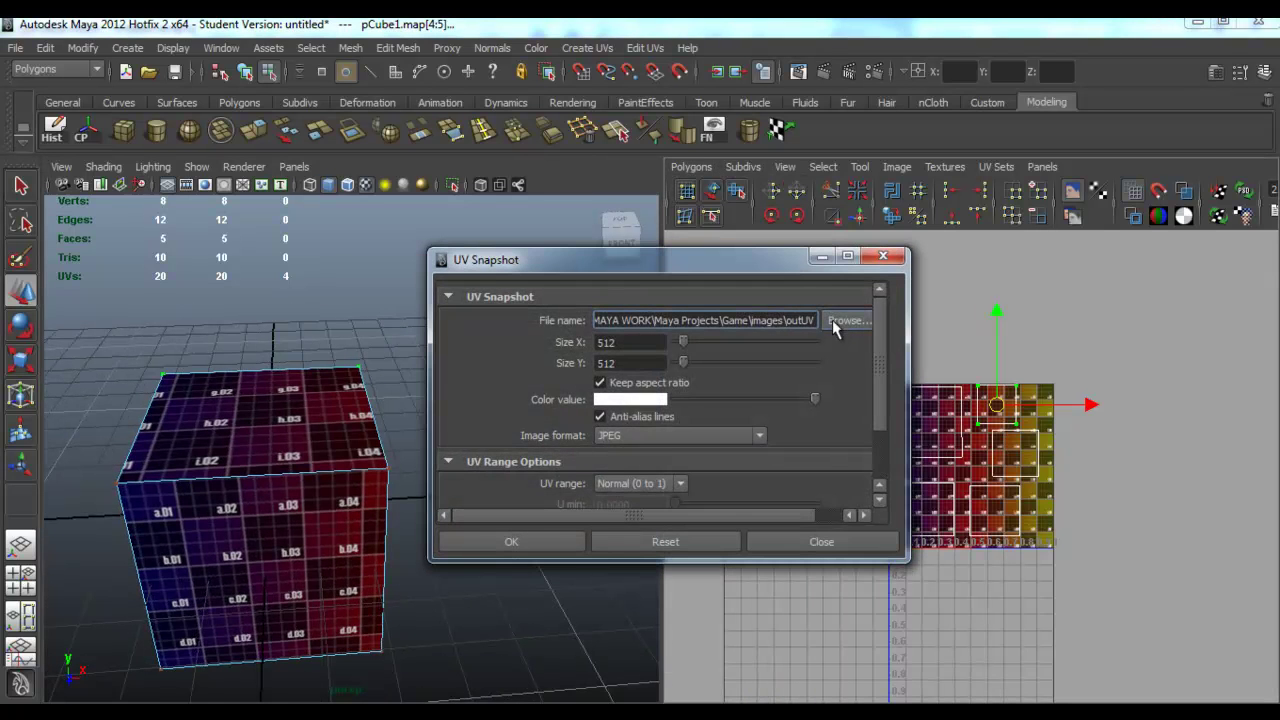
pyautogui.click(841, 321)
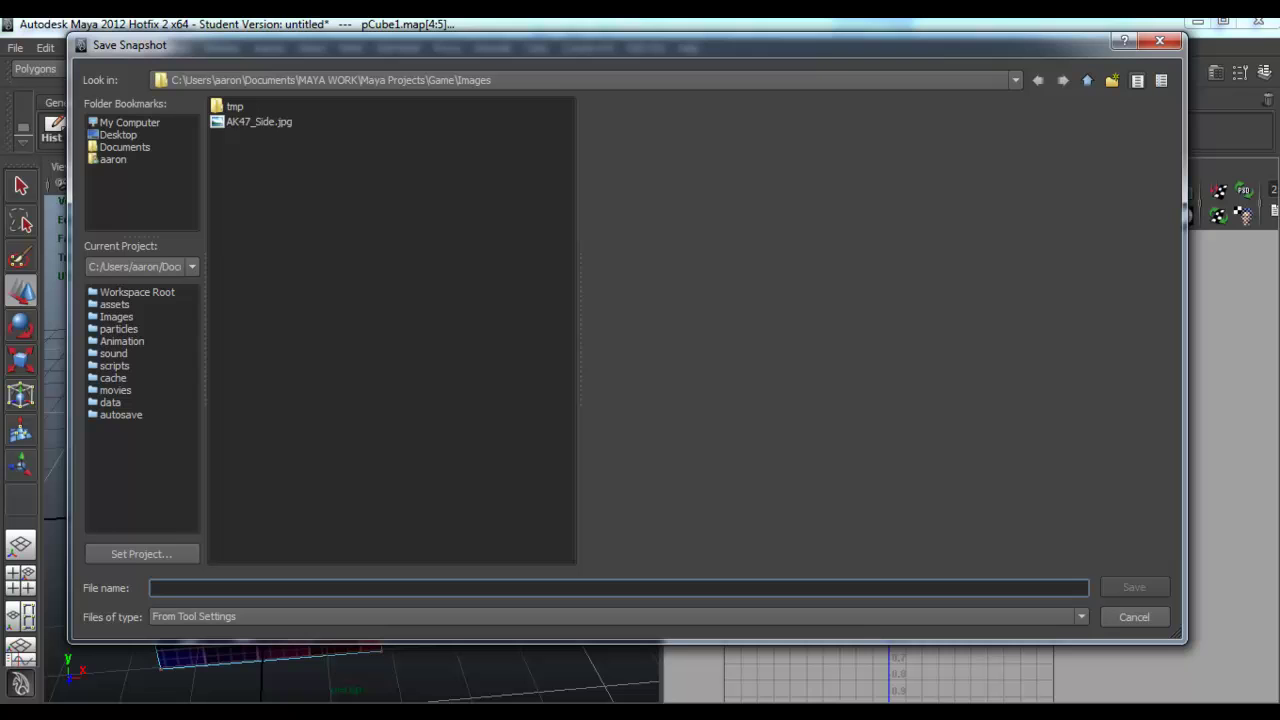
pyautogui.write('MineCraftCreeper.jpeg')
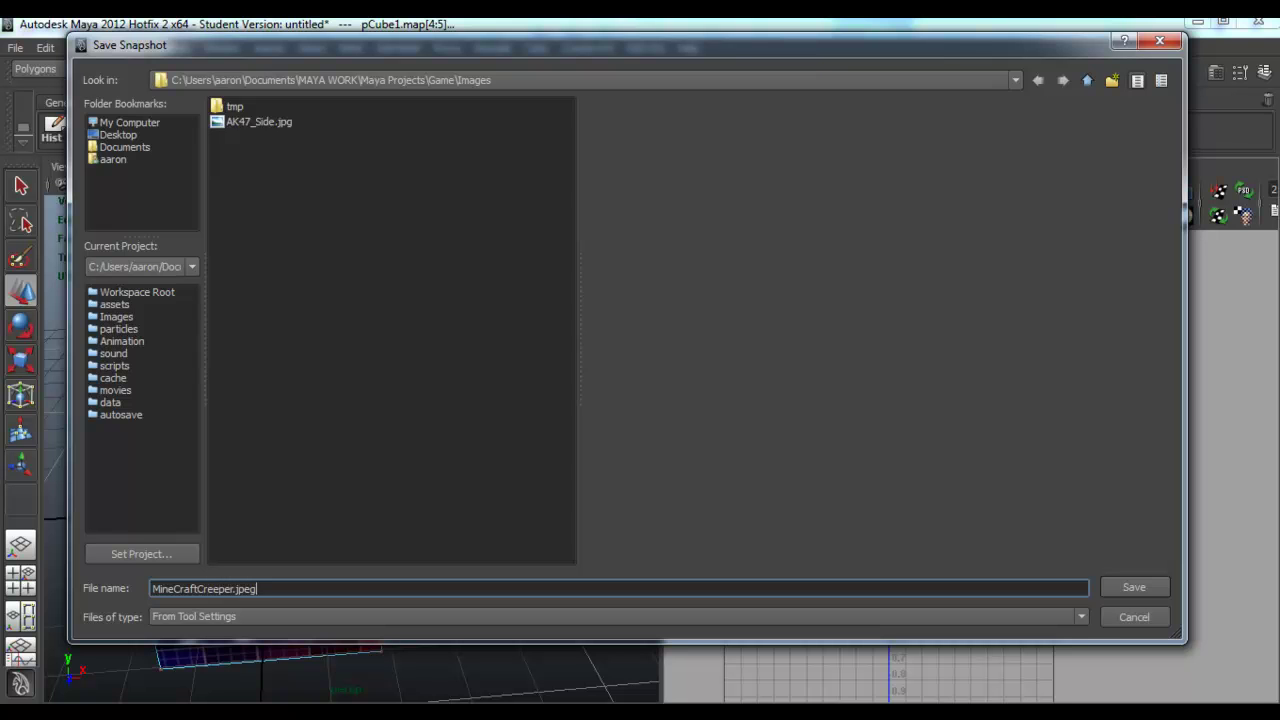
pyautogui.press('Return')
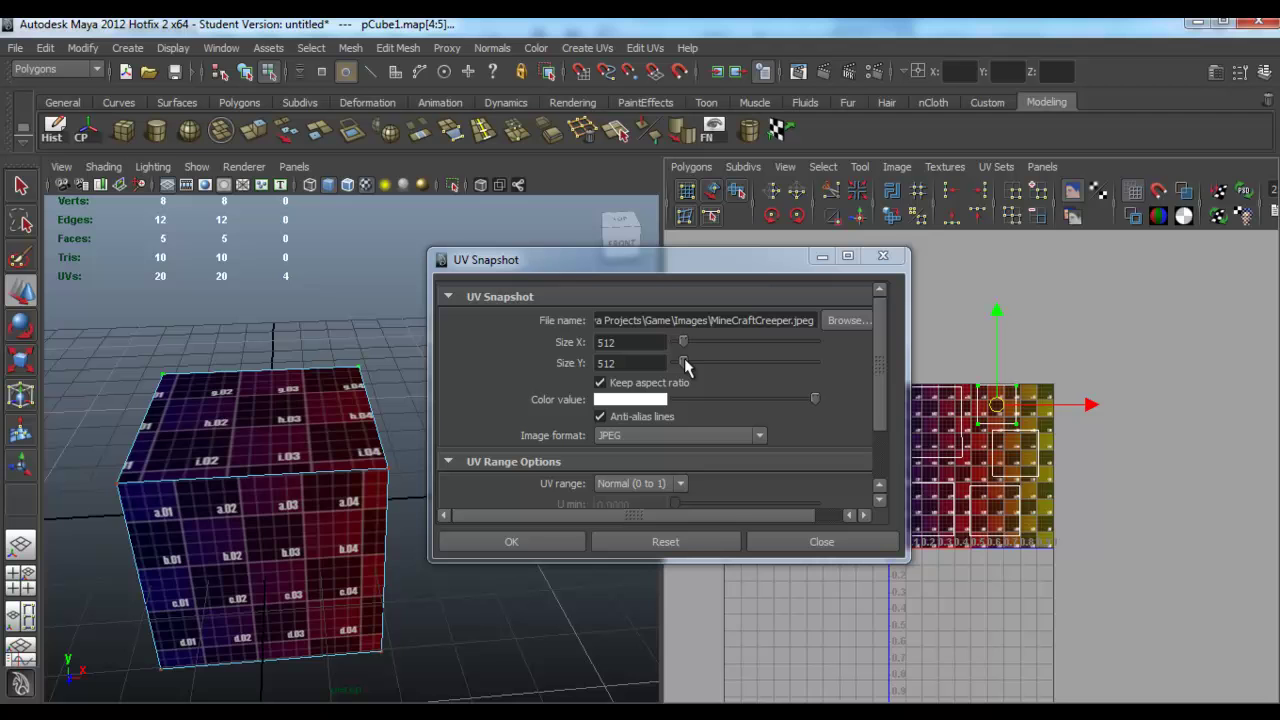
pyautogui.click(570, 538)
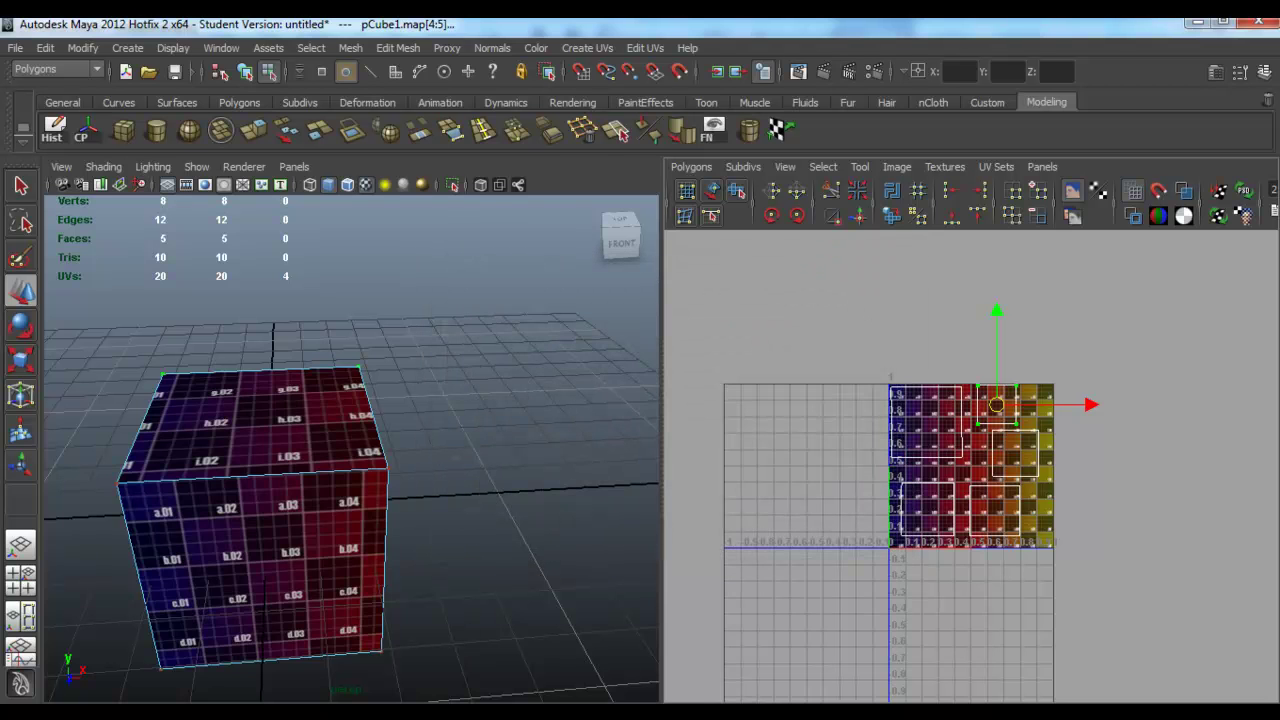
# - Switch to Photoshop and open the MineCraftCreeper.jpeg UV snapshot from the Game project's Images folder
pyautogui.hotkey('alt', 'Tab')
pyautogui.click(56, 33)
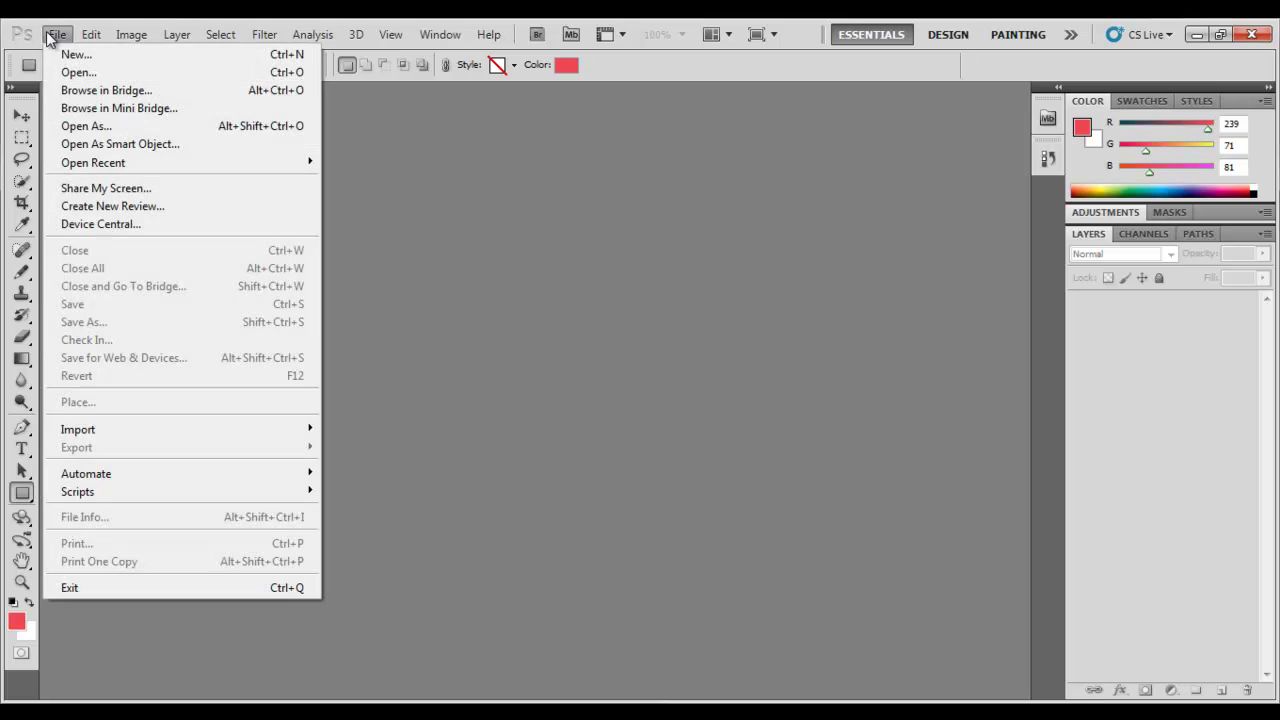
pyautogui.click(99, 78)
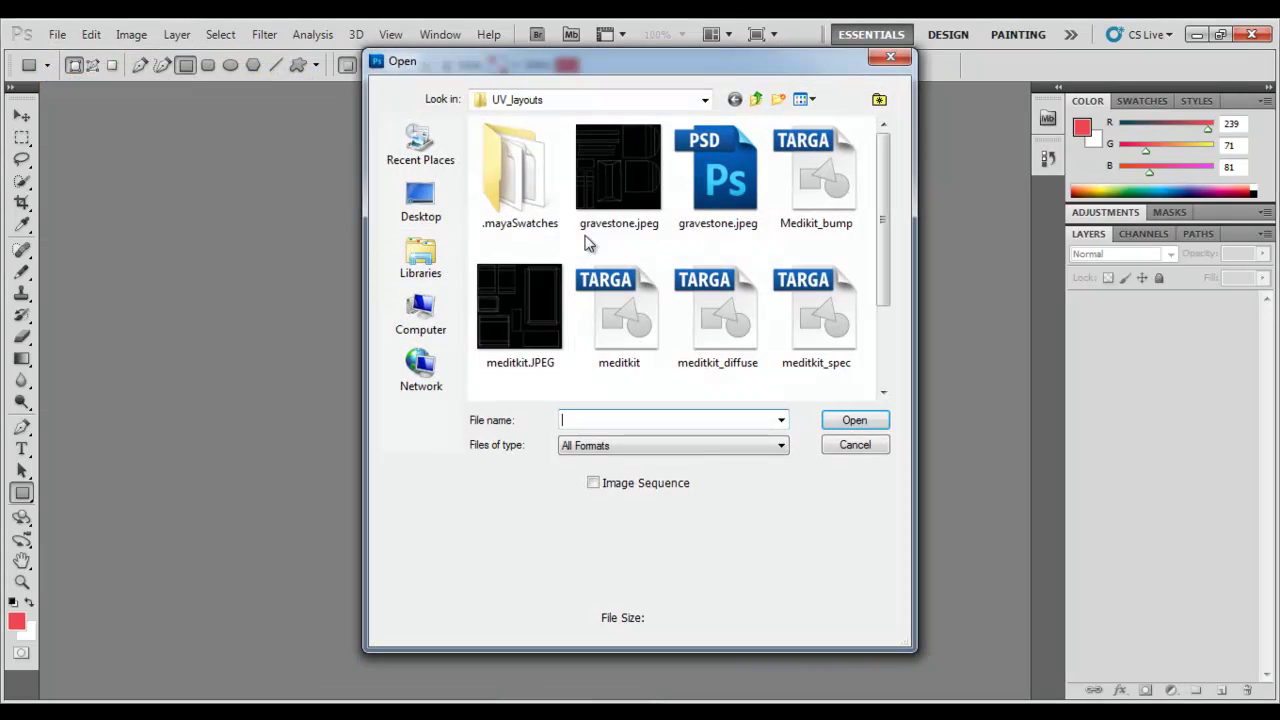
pyautogui.click(755, 100)
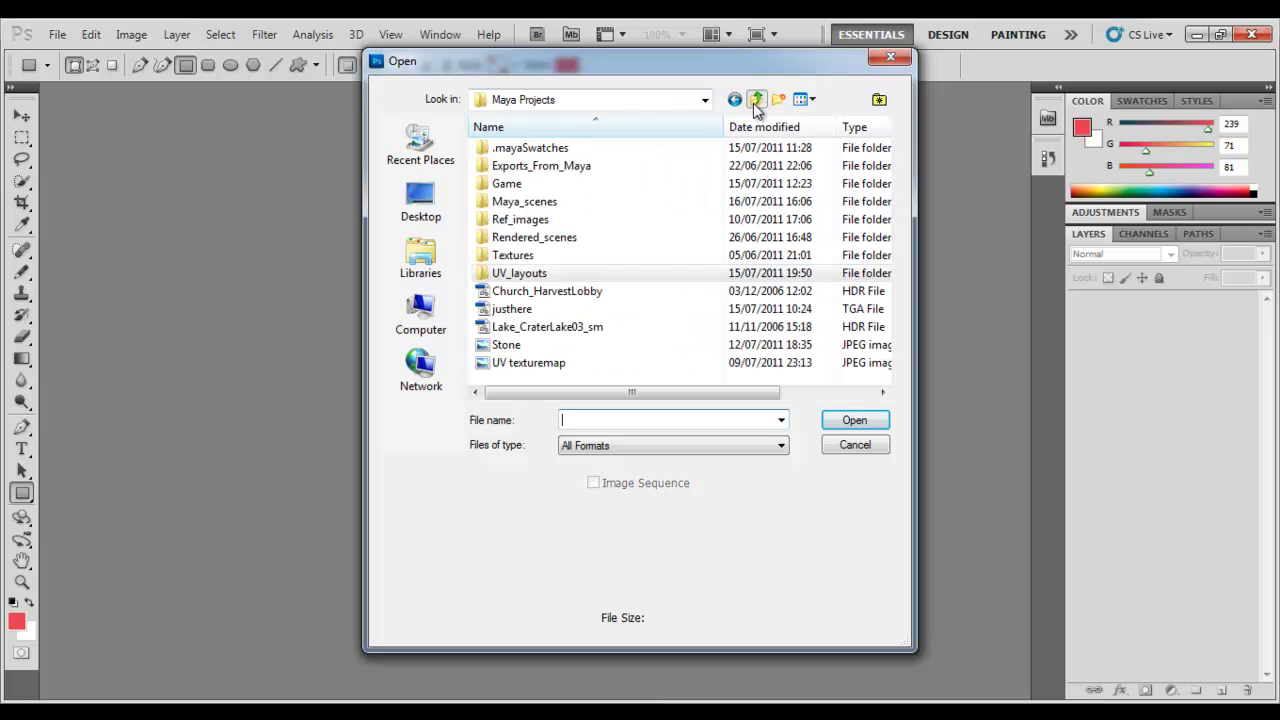
pyautogui.doubleClick(558, 185)
pyautogui.doubleClick(571, 234)
pyautogui.click(739, 178)
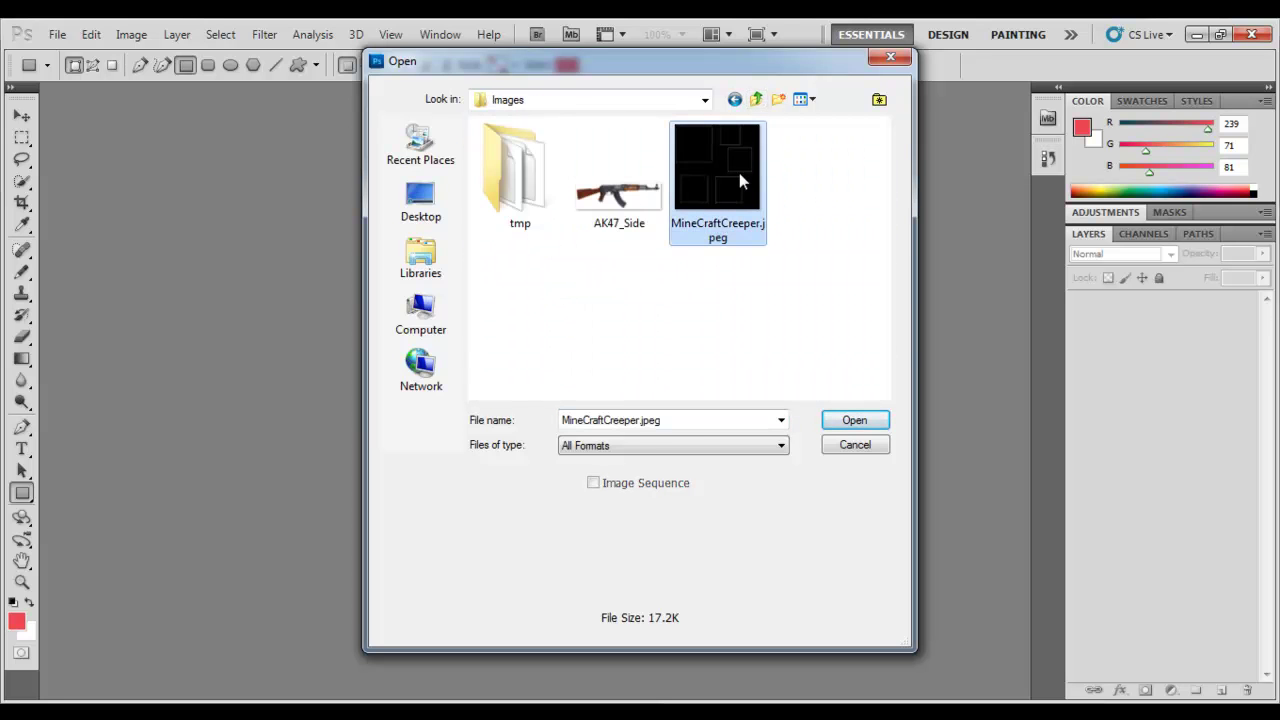
pyautogui.doubleClick(738, 174)
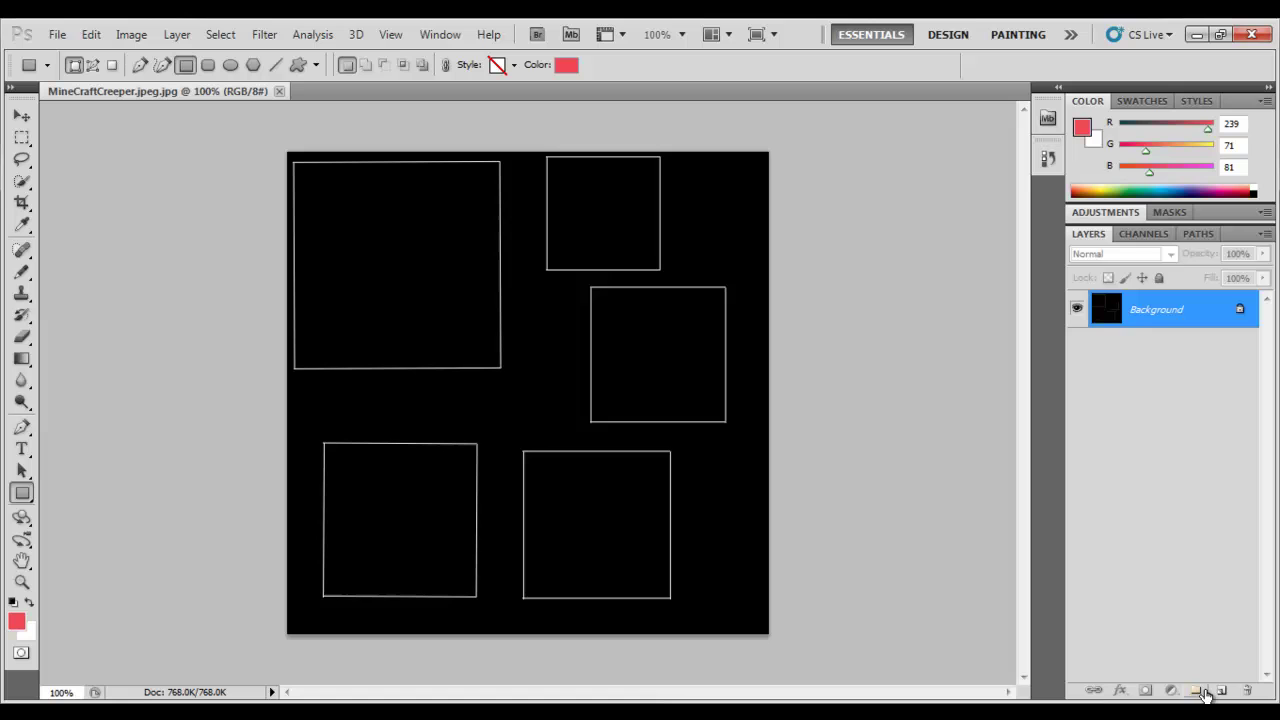
# - Convert the locked Background into a regular layer named UV
pyautogui.rightClick(1141, 318)
pyautogui.click(1148, 332)
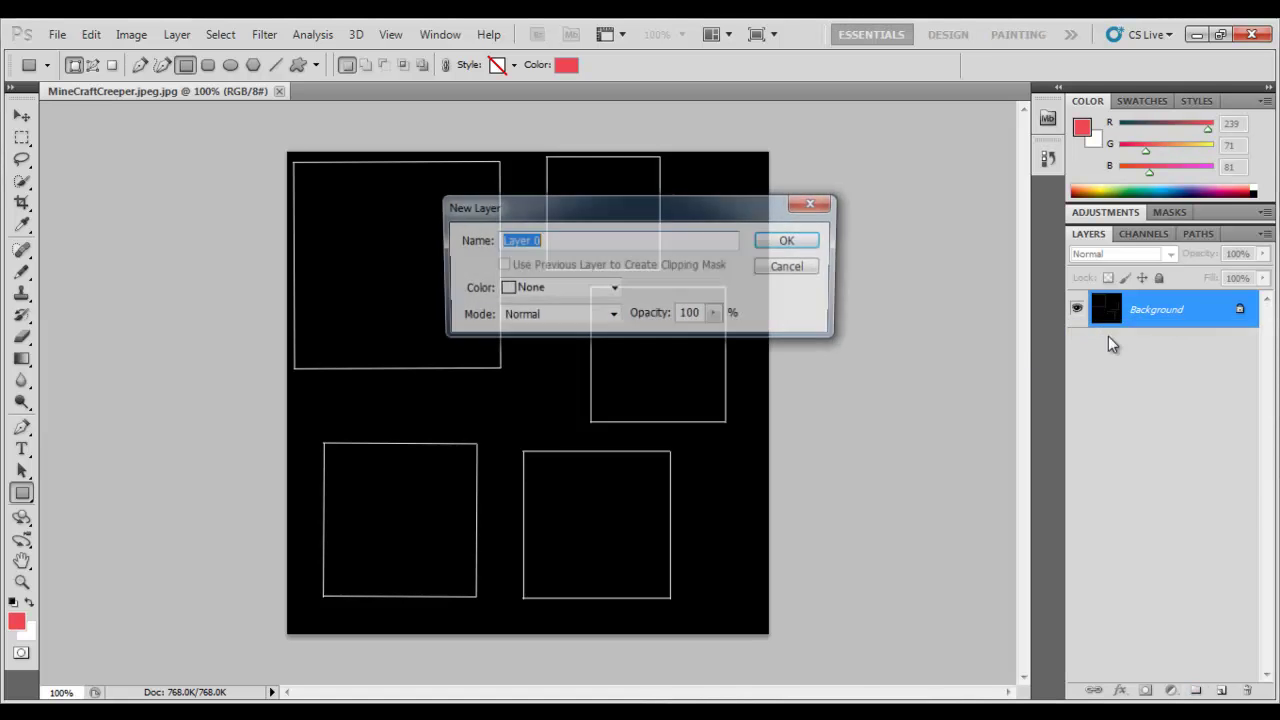
pyautogui.write('L')
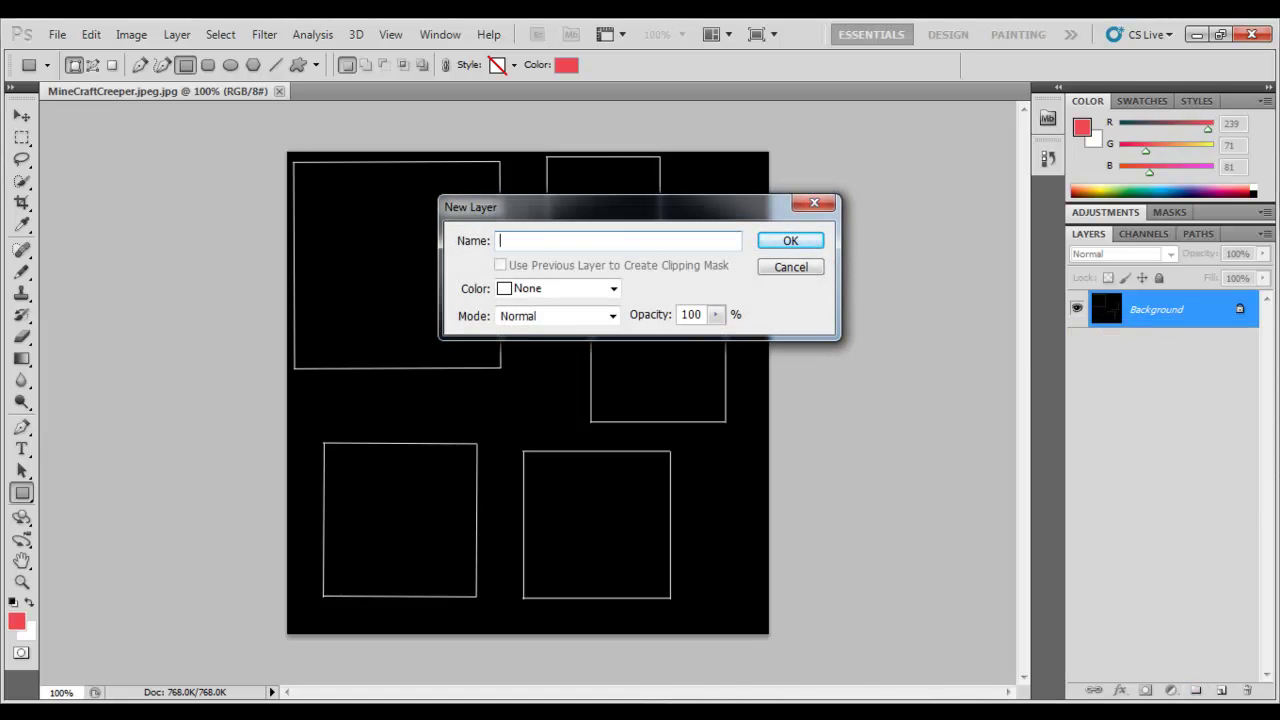
pyautogui.write('UV')
pyautogui.press('Return')
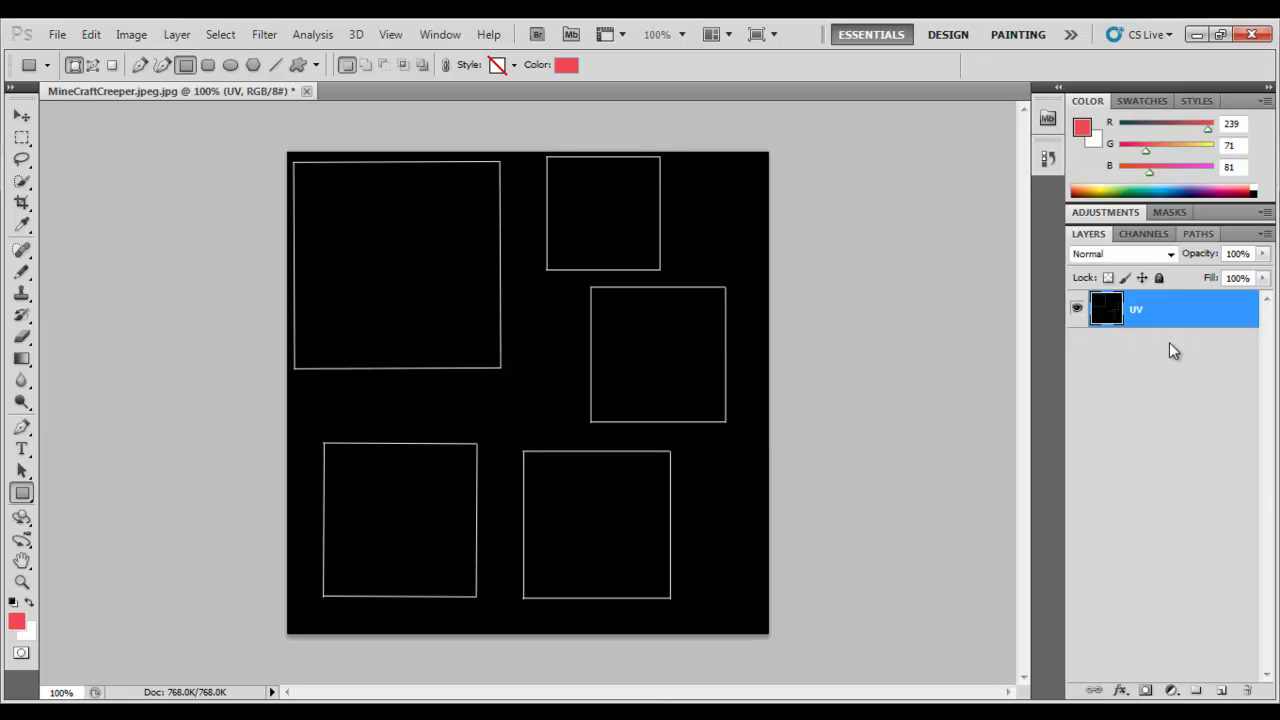
# - Add an empty layer above the UV layer and name it CreeperFace
pyautogui.click(1196, 690)
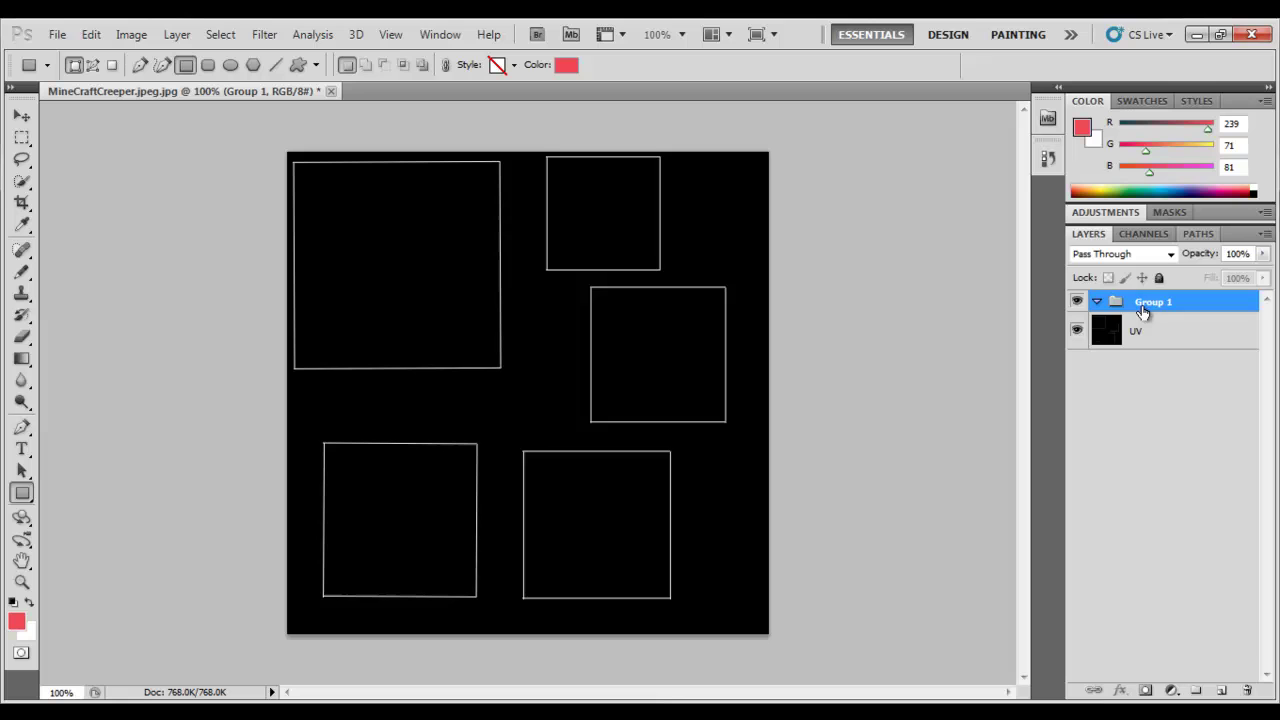
pyautogui.hotkey('ctrl', 'z')
pyautogui.click(1222, 690)
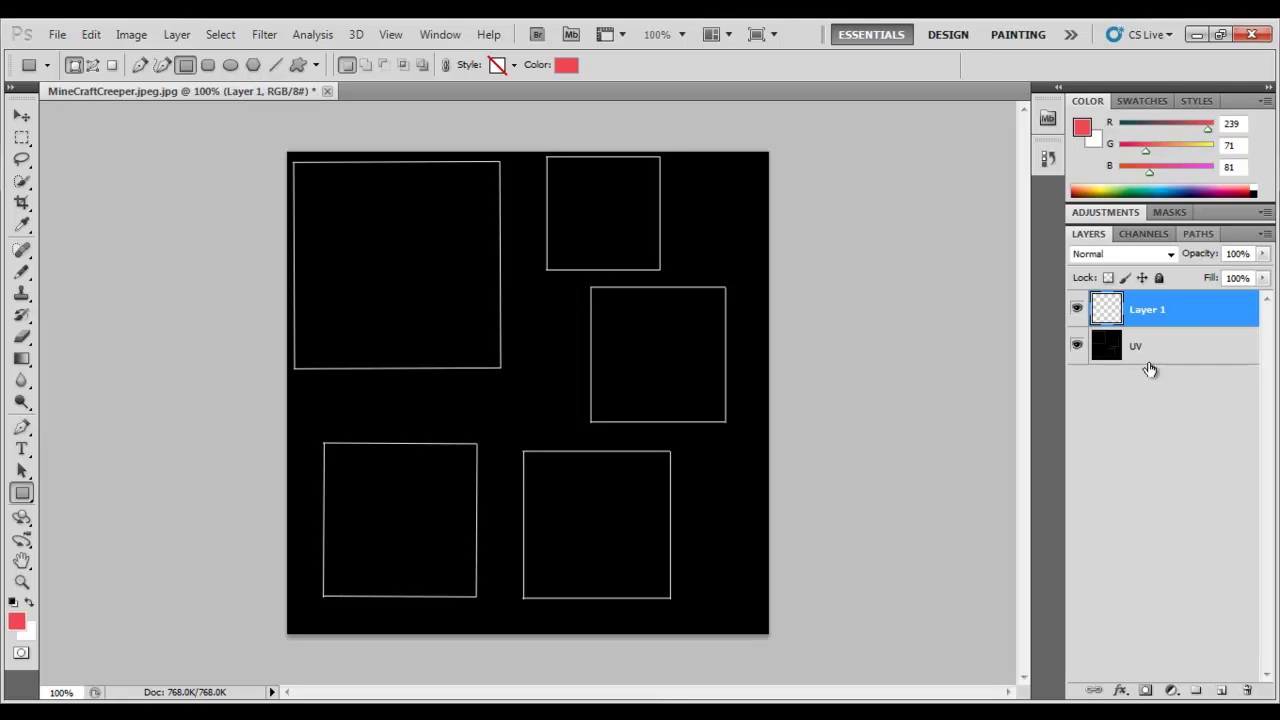
pyautogui.doubleClick(1156, 311)
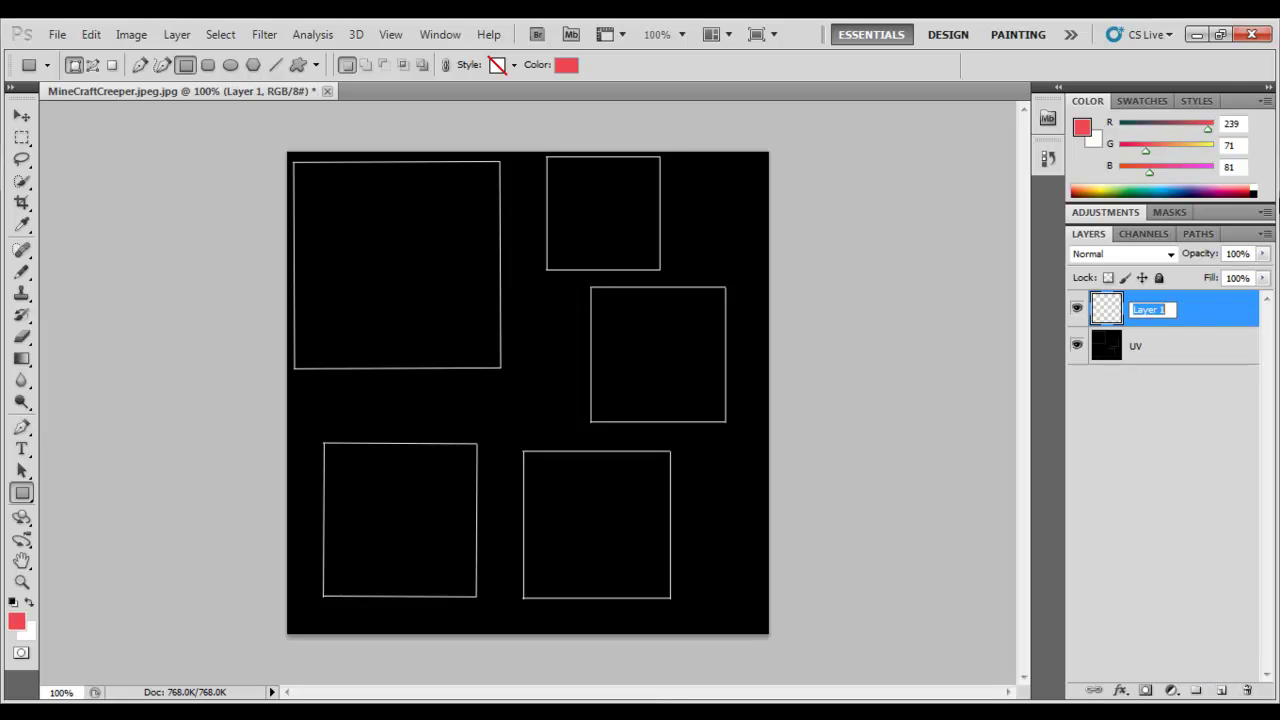
pyautogui.write('CreeperFace')
pyautogui.press('Return')
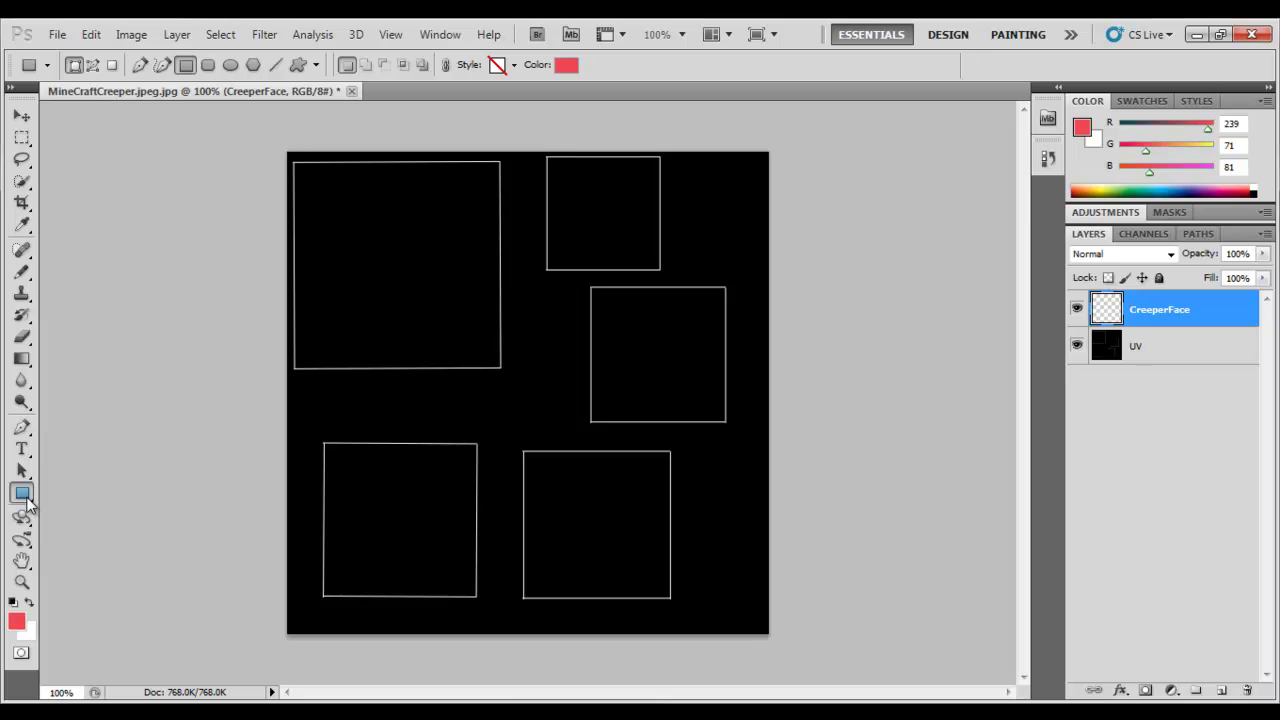
# - Draw a filled green rectangle (R 79, G 135, B 71) covering the largest UV square on the CreeperFace layer
pyautogui.click(1121, 187)
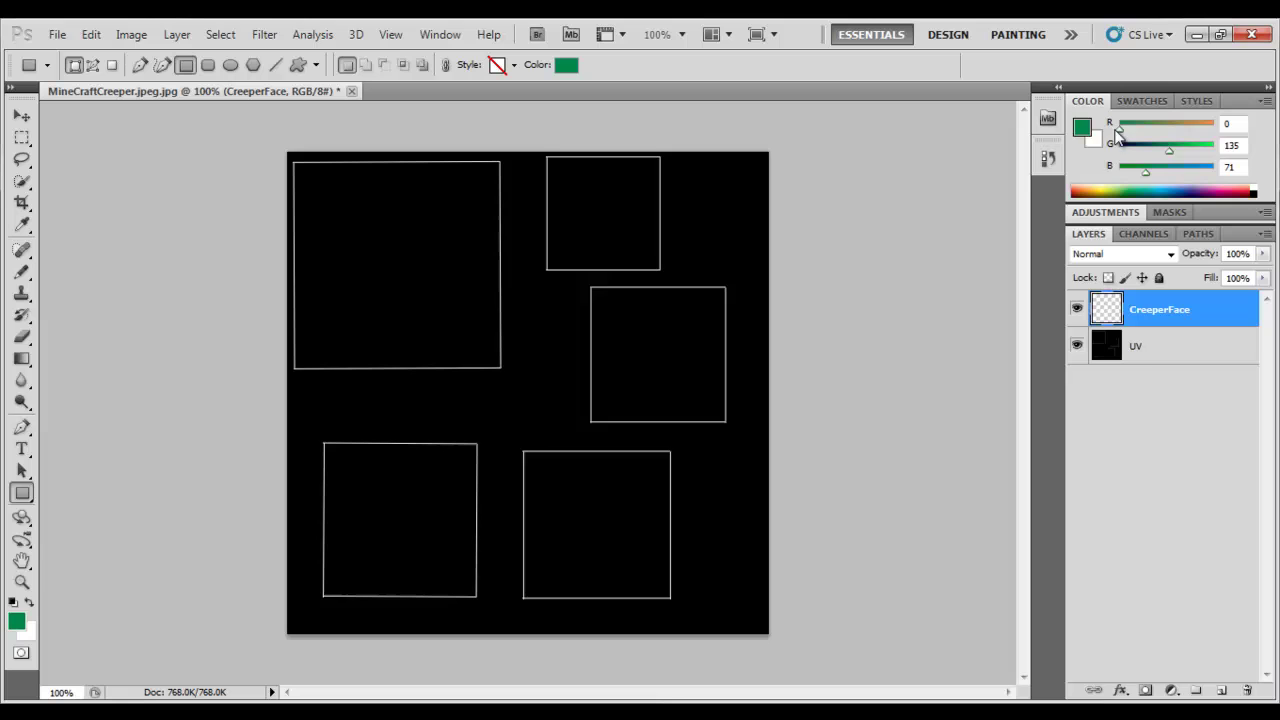
pyautogui.moveTo(1116, 130); pyautogui.dragTo(1149, 131)
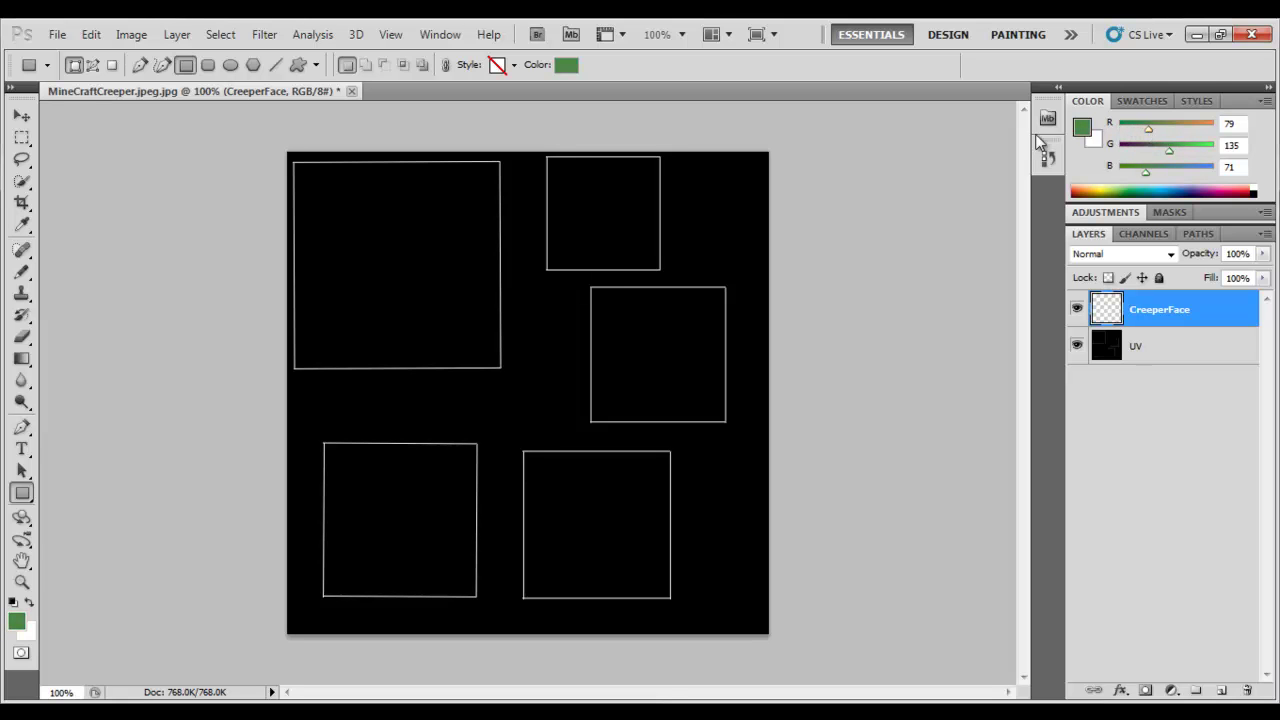
pyautogui.moveTo(287, 156); pyautogui.dragTo(510, 375)
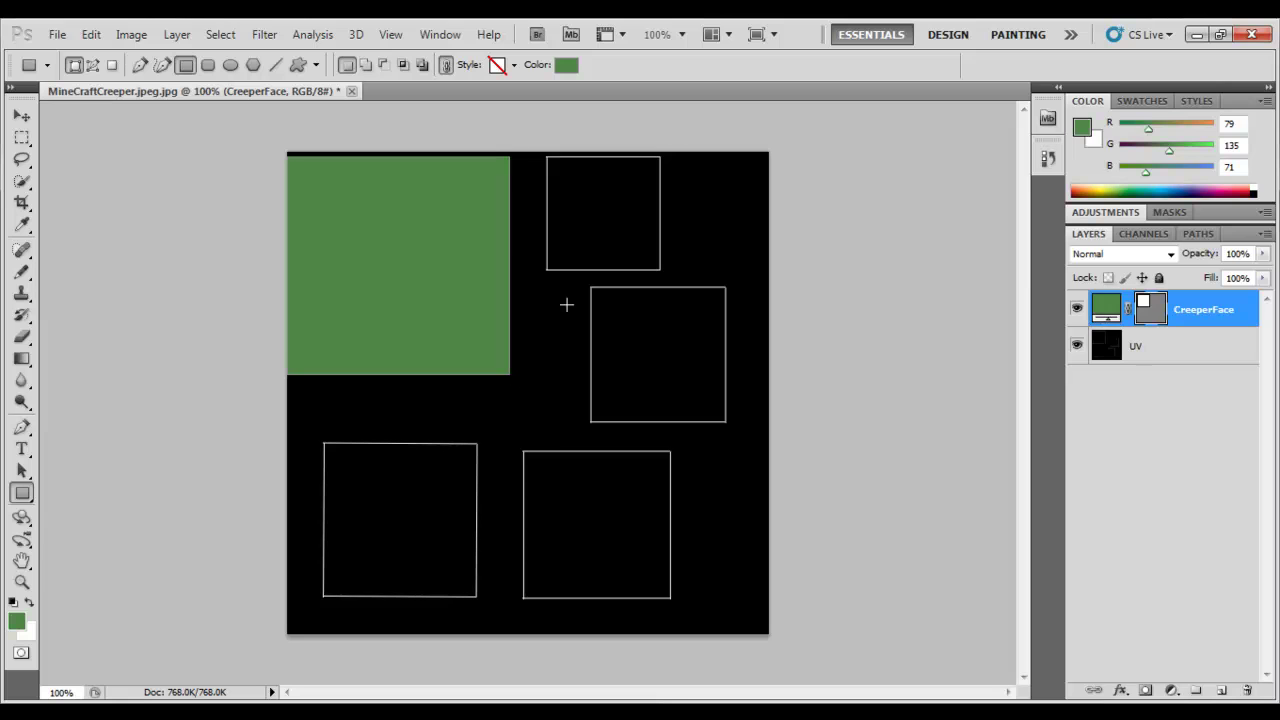
# - Narrow the green rectangle to 97.46% width with the transform controls, apply it, and set the foreground color to black
pyautogui.click(22, 115)
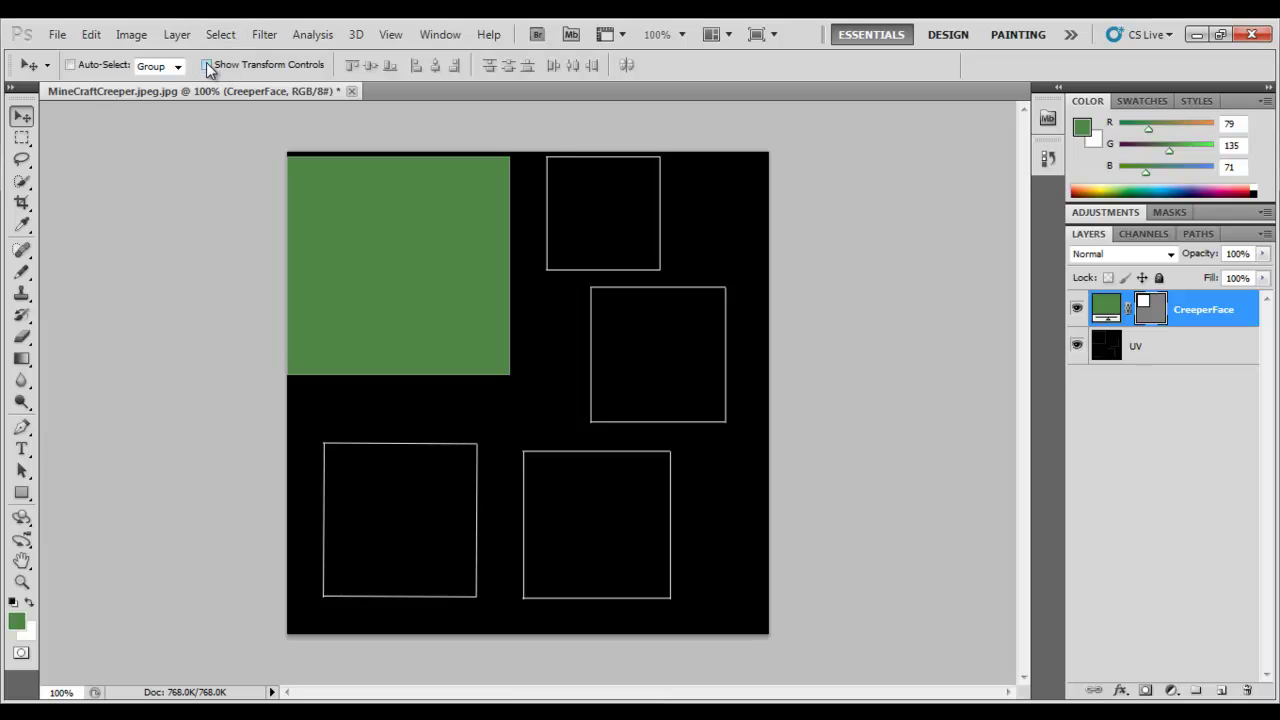
pyautogui.click(208, 65)
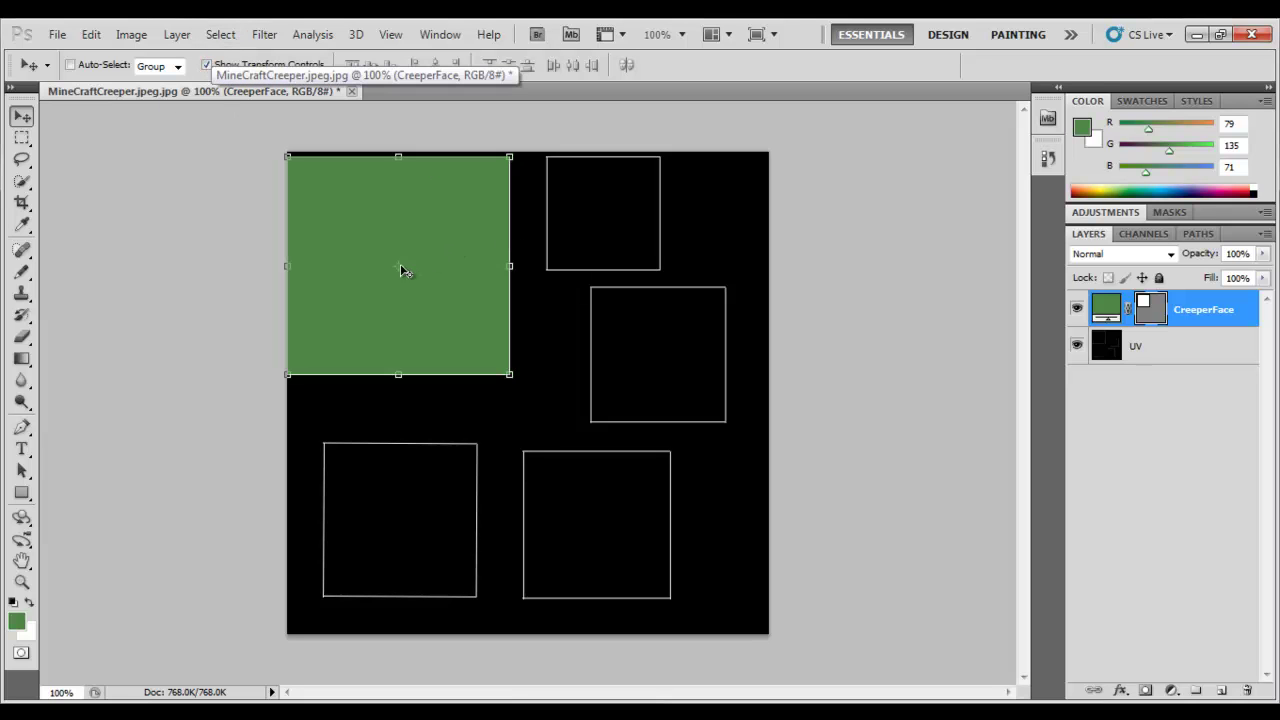
pyautogui.moveTo(512, 265)
pyautogui.mouseDown()
pyautogui.moveTo(471, 265)
pyautogui.moveTo(504, 265)
pyautogui.mouseUp()
pyautogui.moveTo(295, 261)
pyautogui.mouseDown()
pyautogui.moveTo(322, 263)
pyautogui.moveTo(298, 270)
pyautogui.mouseUp()
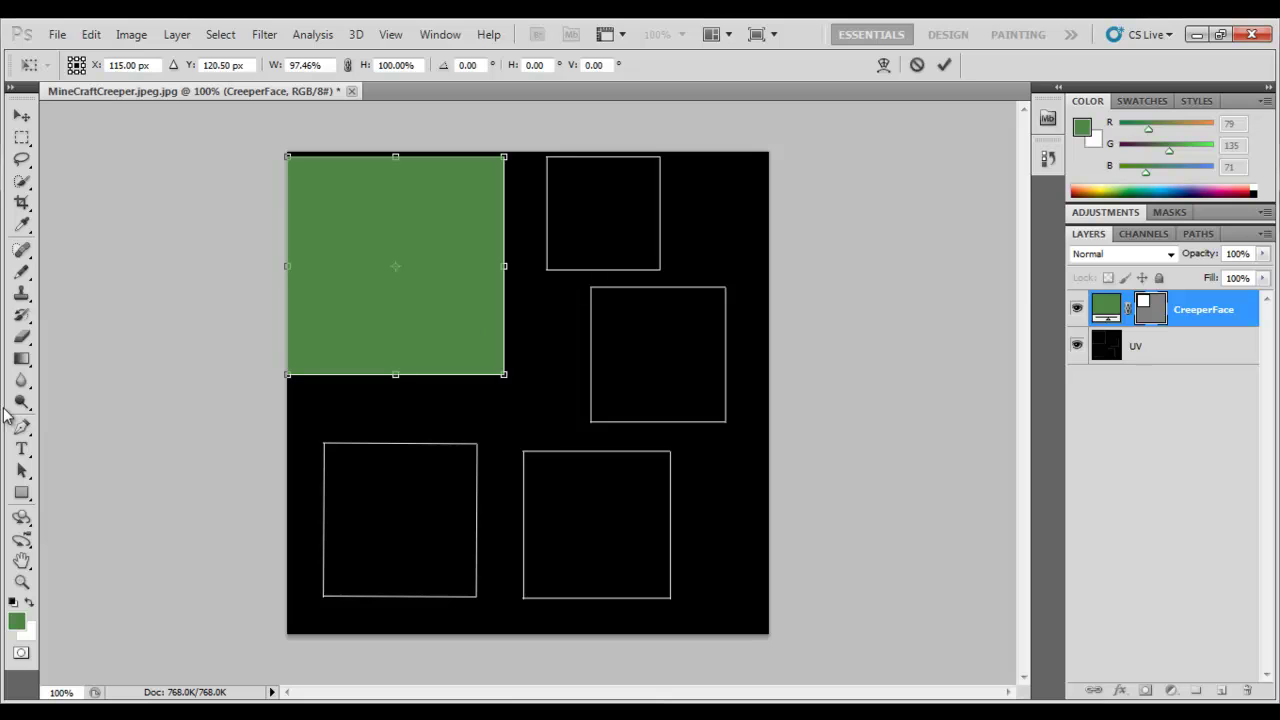
pyautogui.click(22, 492)
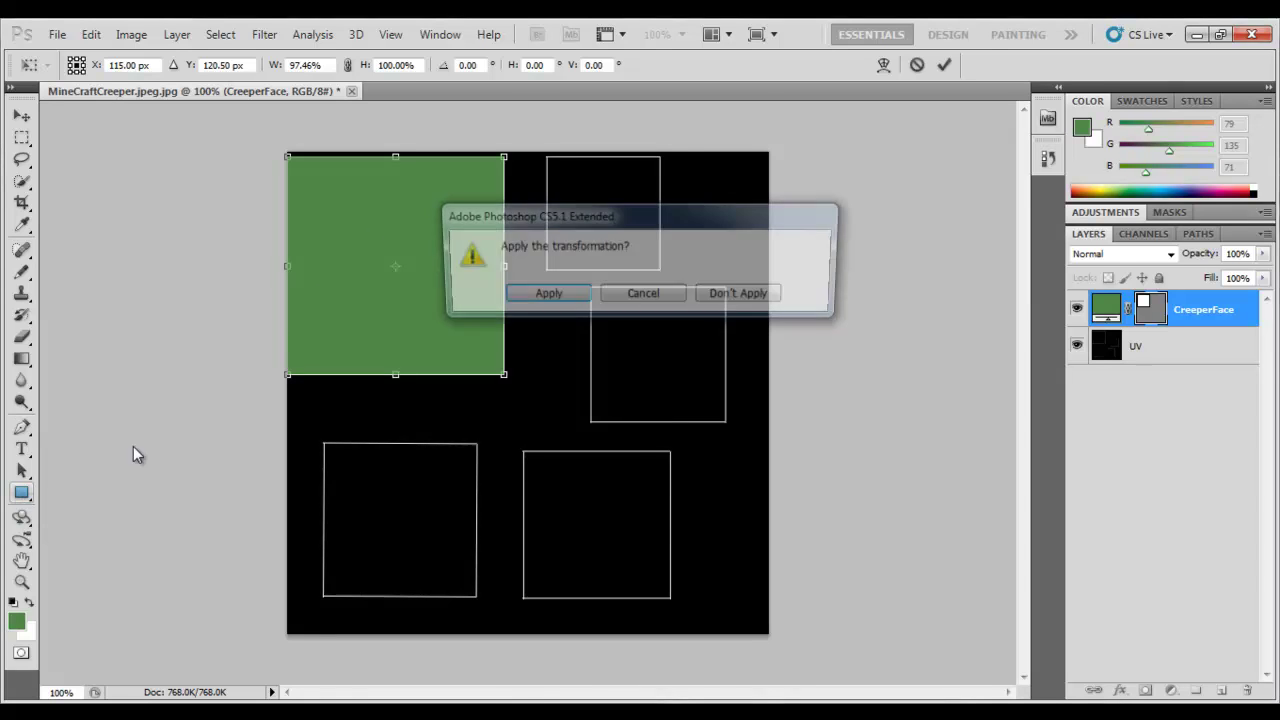
pyautogui.click(544, 295)
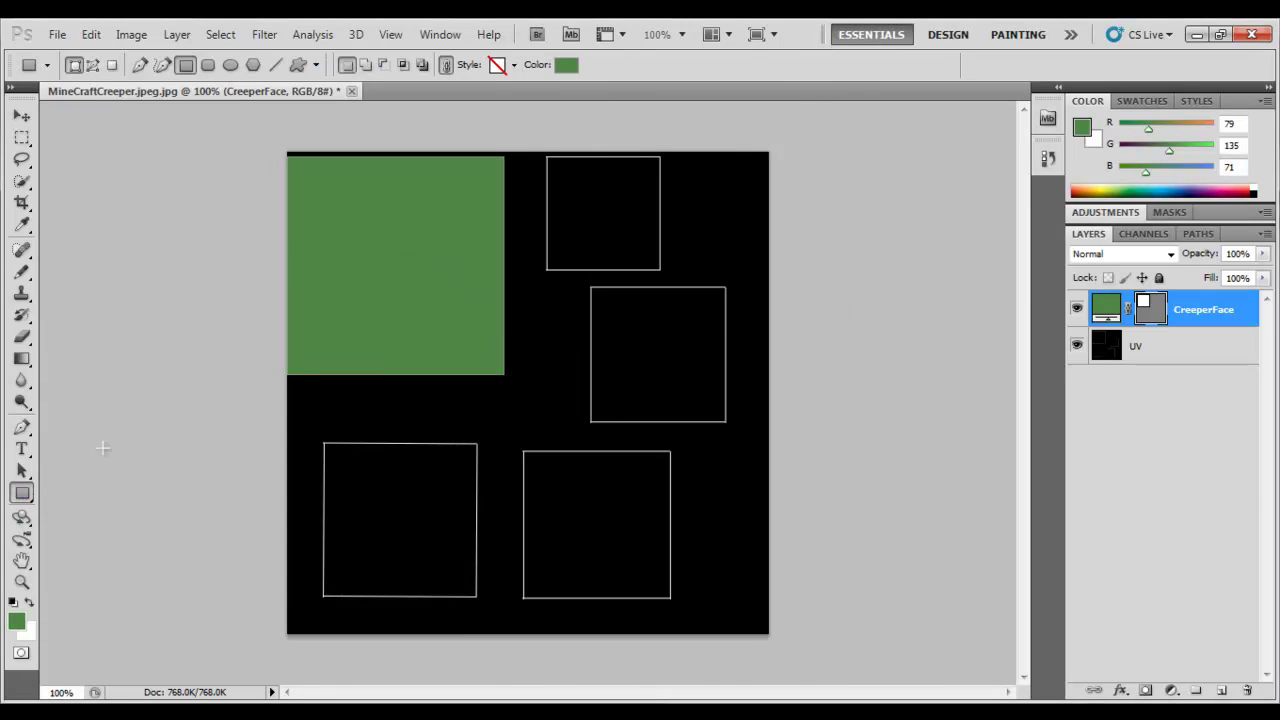
pyautogui.click(1256, 194)
pyautogui.click(362, 240)
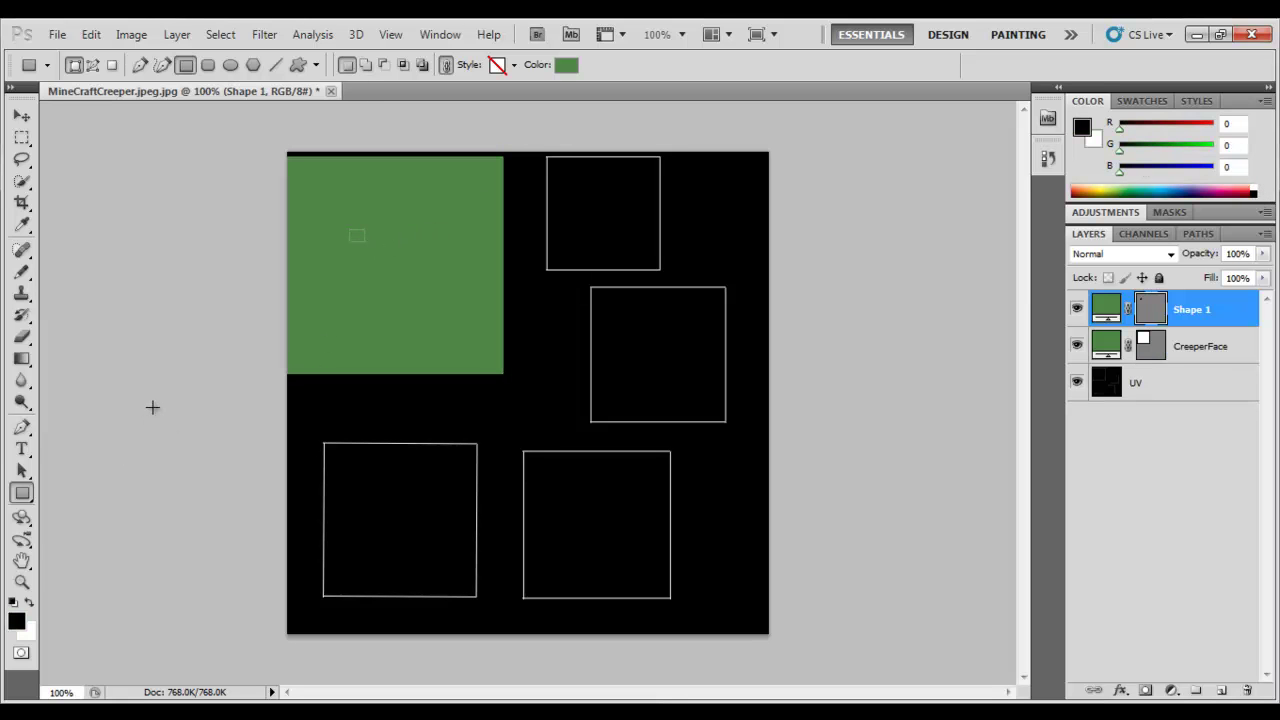
pyautogui.click(436, 247)
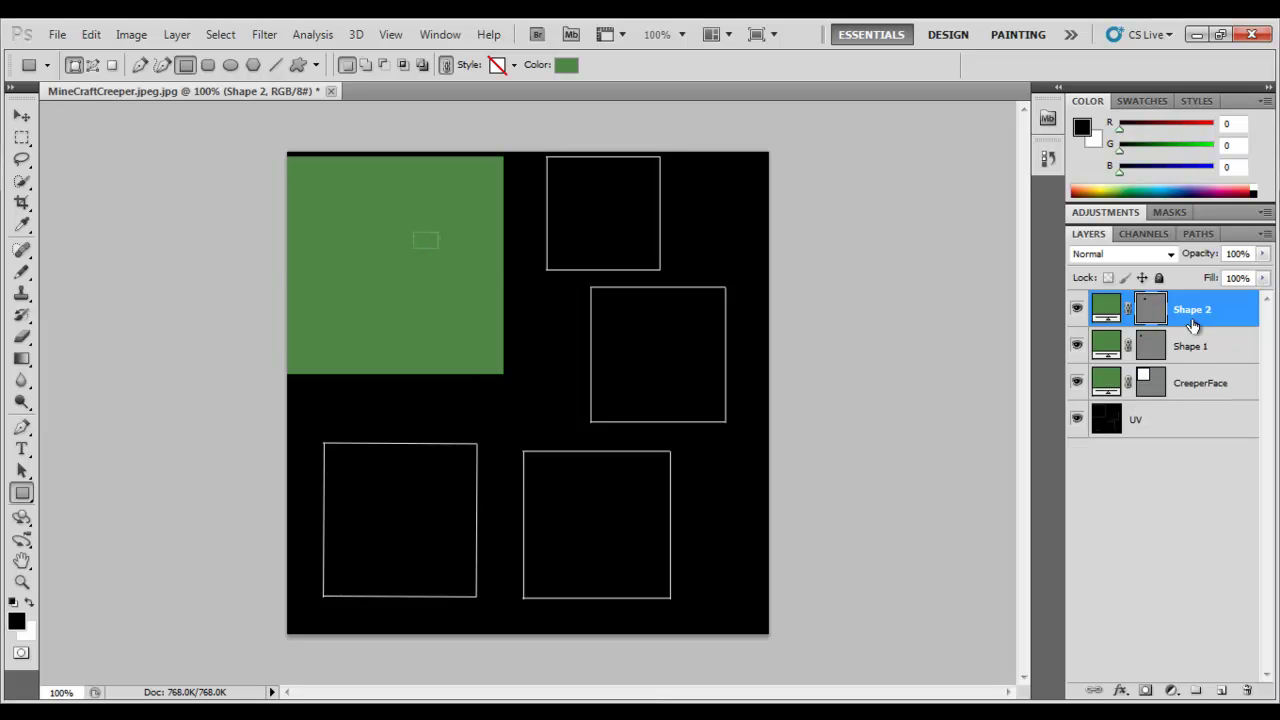
pyautogui.hotkey('ctrl', 'z')
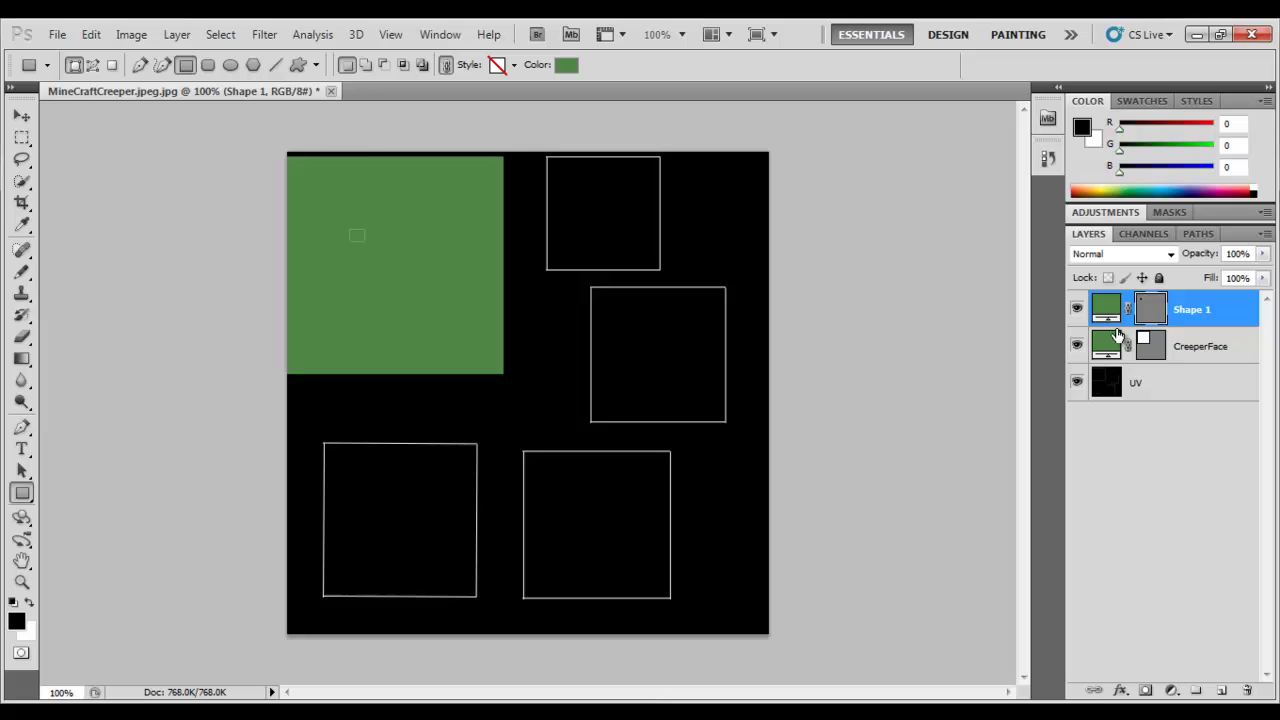
pyautogui.click(91, 34)
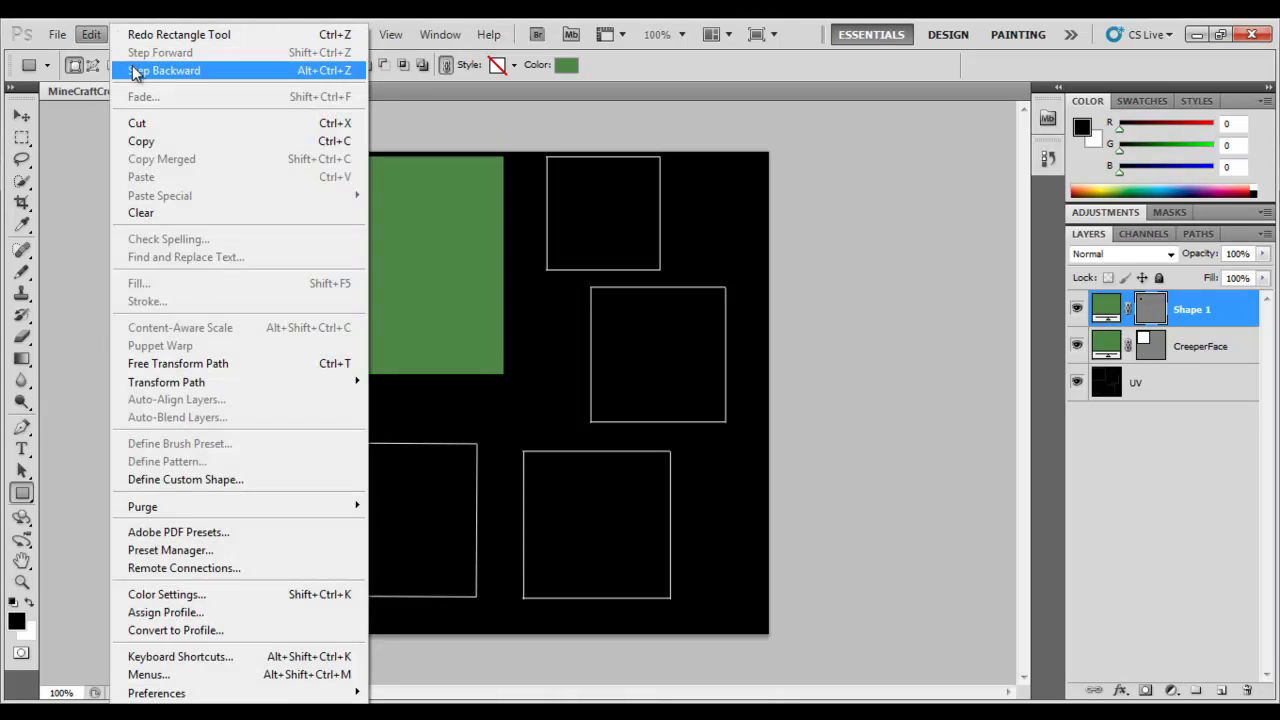
pyautogui.click(137, 71)
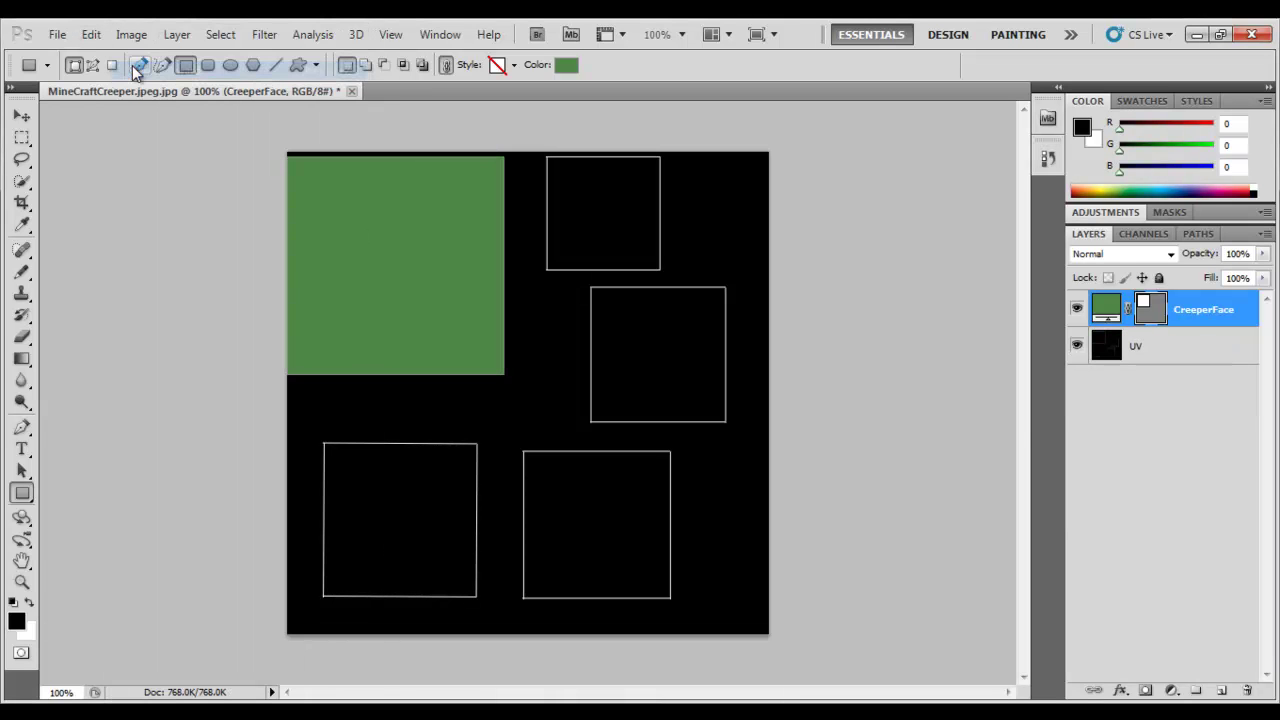
# - Add an empty layer above the CreeperFace layer and name it Eyes
pyautogui.click(1219, 692)
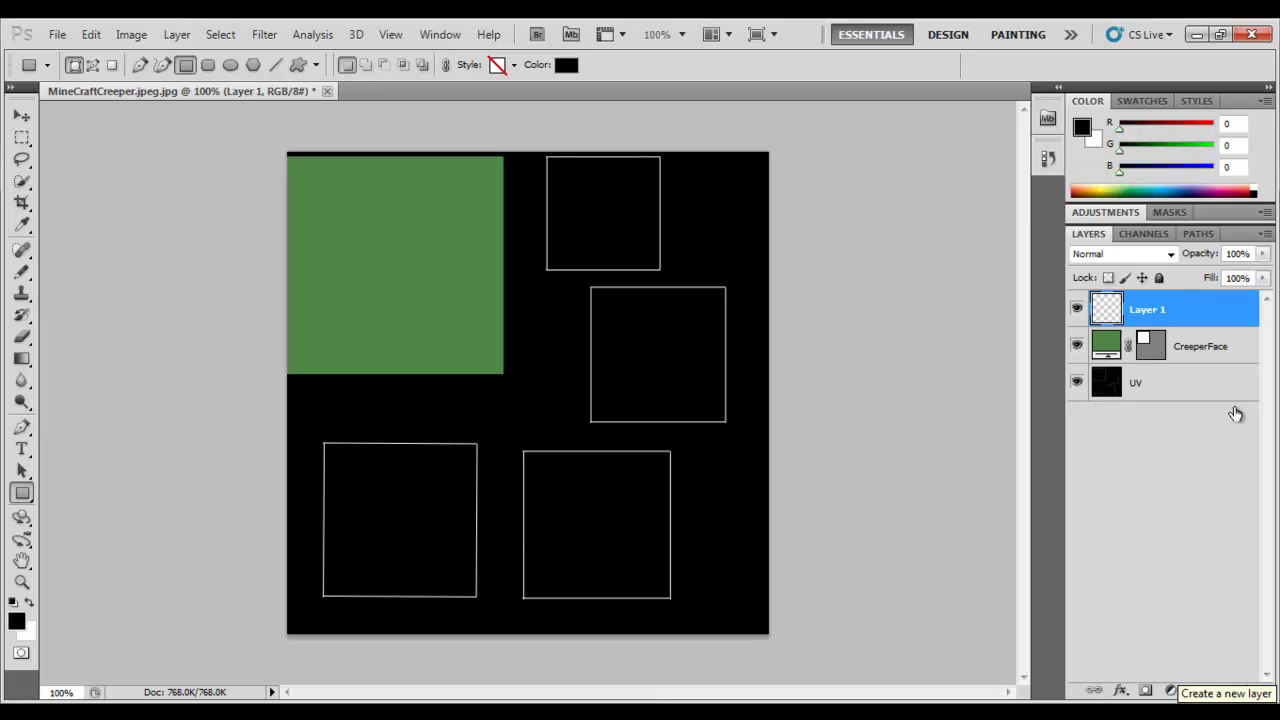
pyautogui.doubleClick(1168, 310)
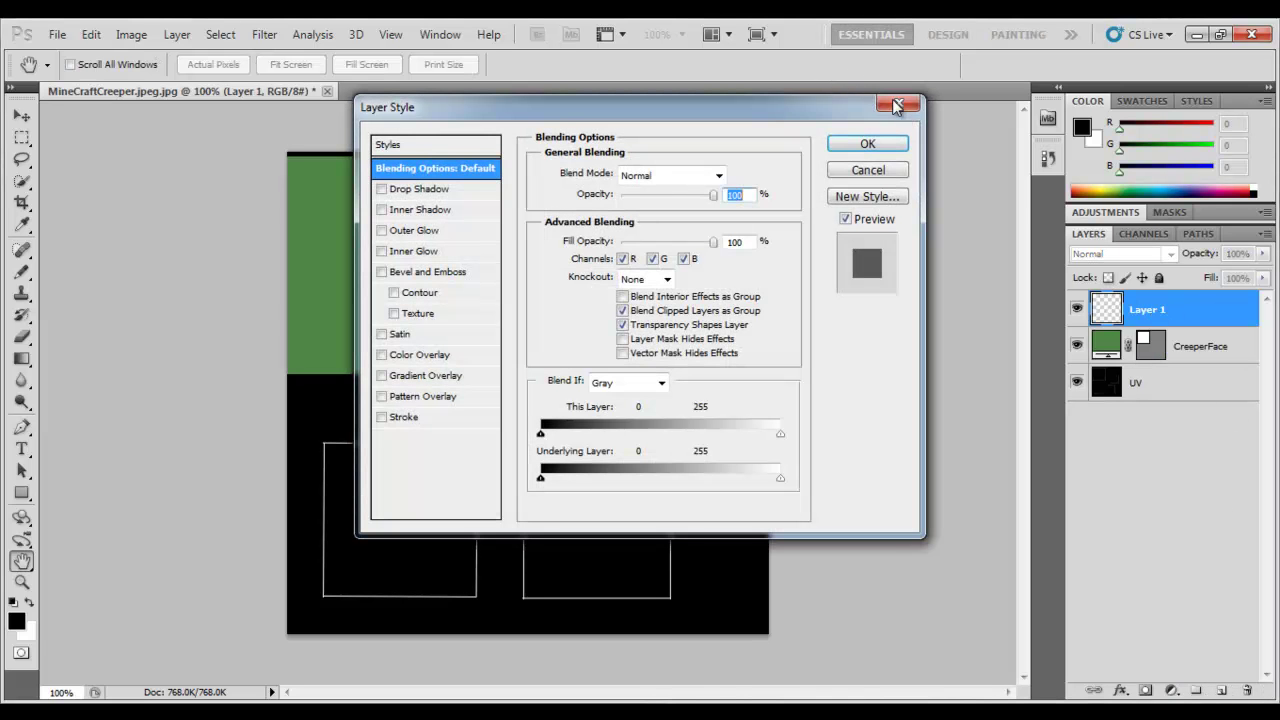
pyautogui.click(896, 106)
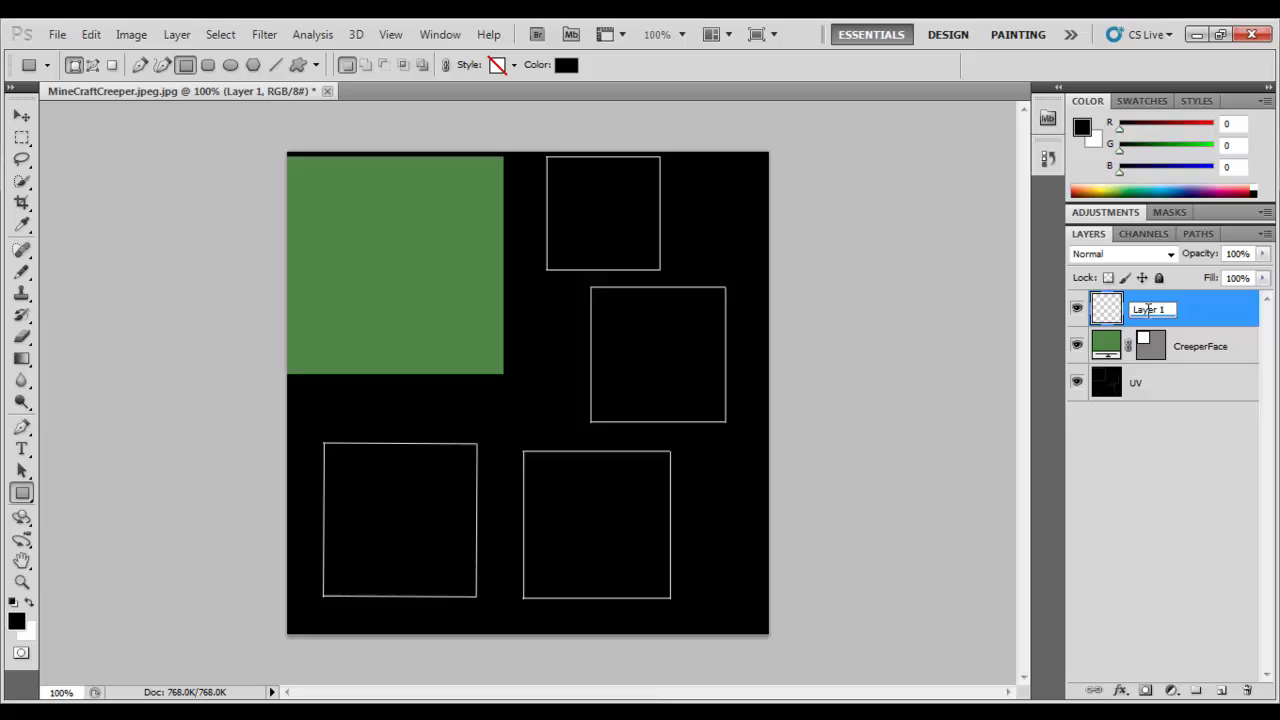
pyautogui.write('Eyes')
pyautogui.press('Return')
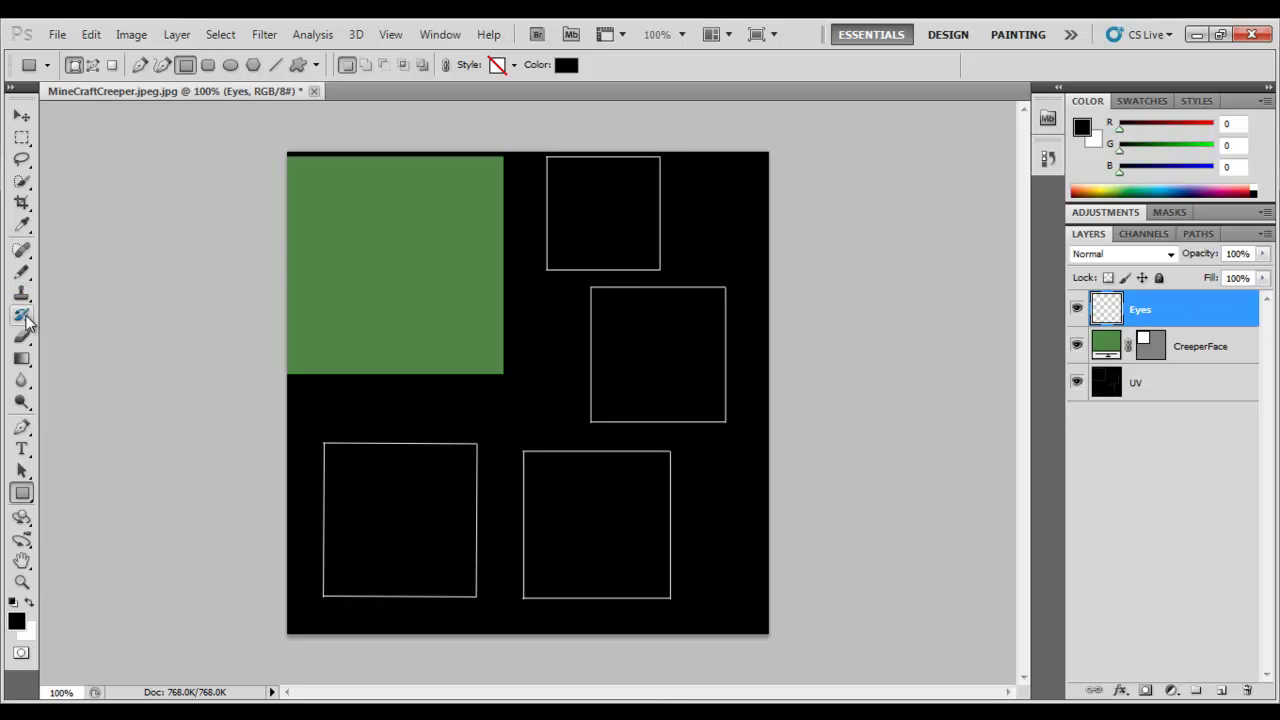
# - Paint two black eyes and a wide black mouth on the green face using the Brush tool at size 5
pyautogui.click(31, 279)
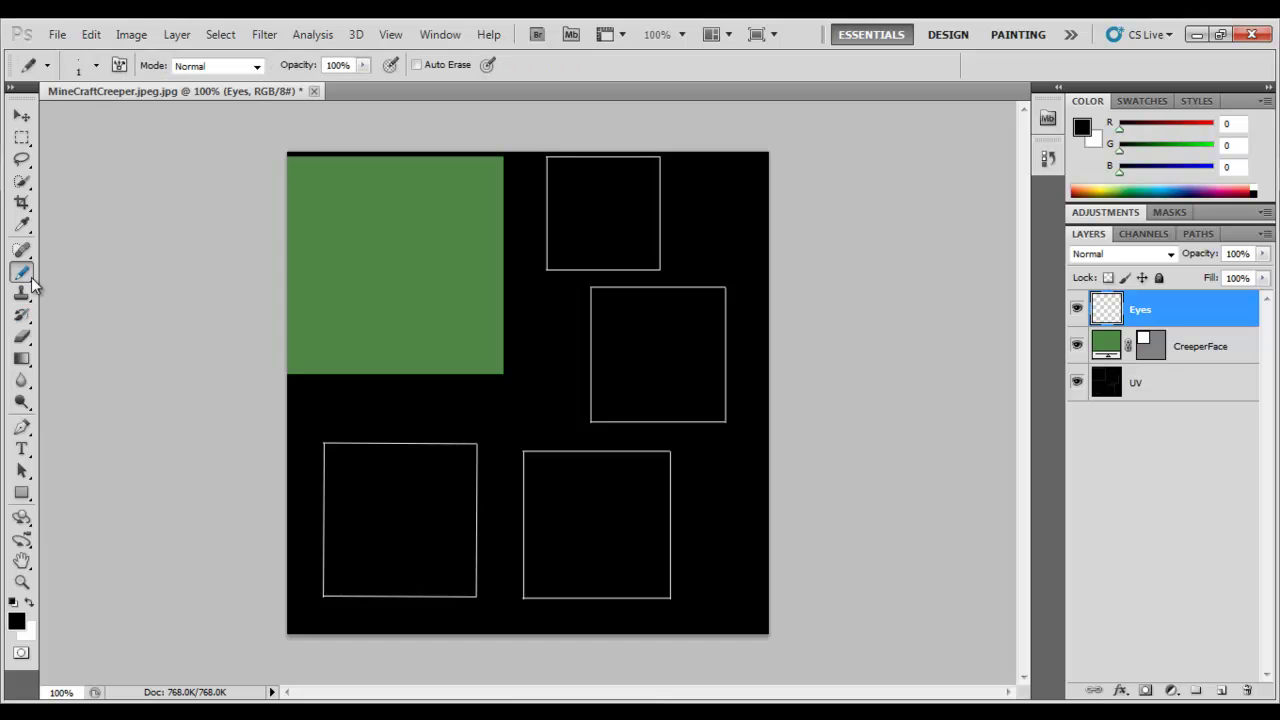
pyautogui.rightClick(31, 283)
pyautogui.click(80, 276)
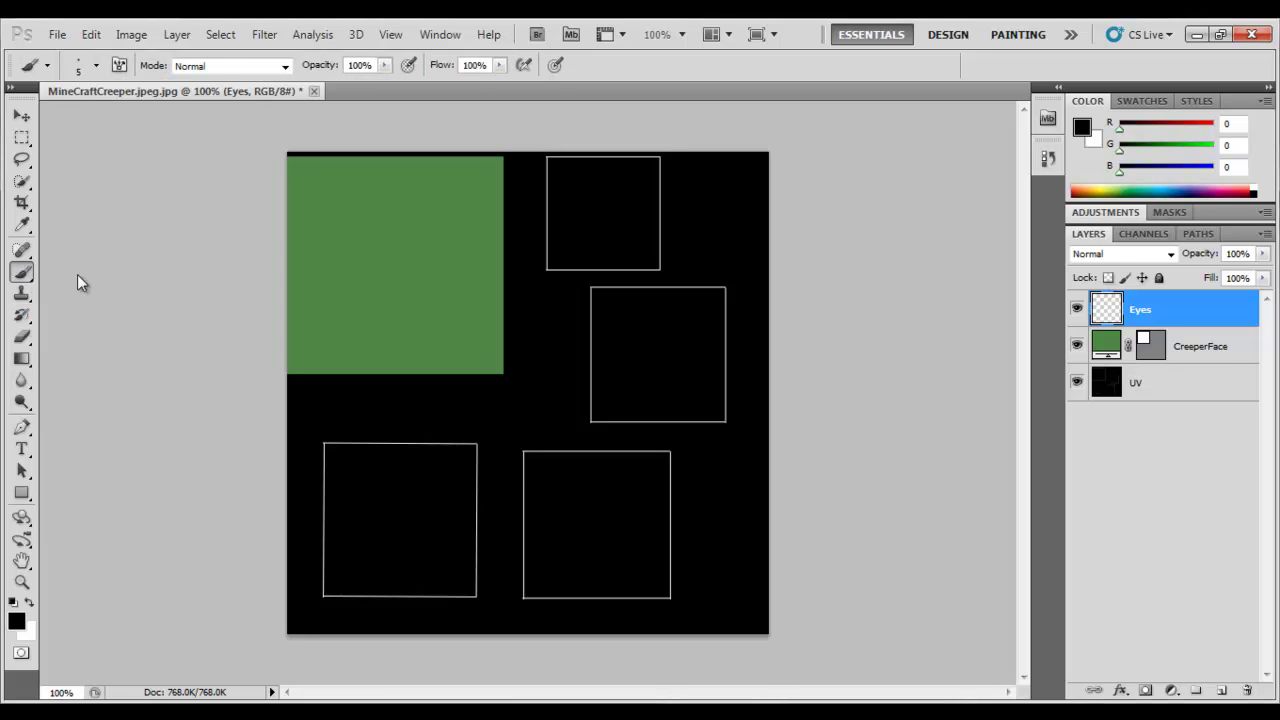
pyautogui.moveTo(340, 227); pyautogui.dragTo(338, 225)
pyautogui.moveTo(415, 238); pyautogui.dragTo(421, 241)
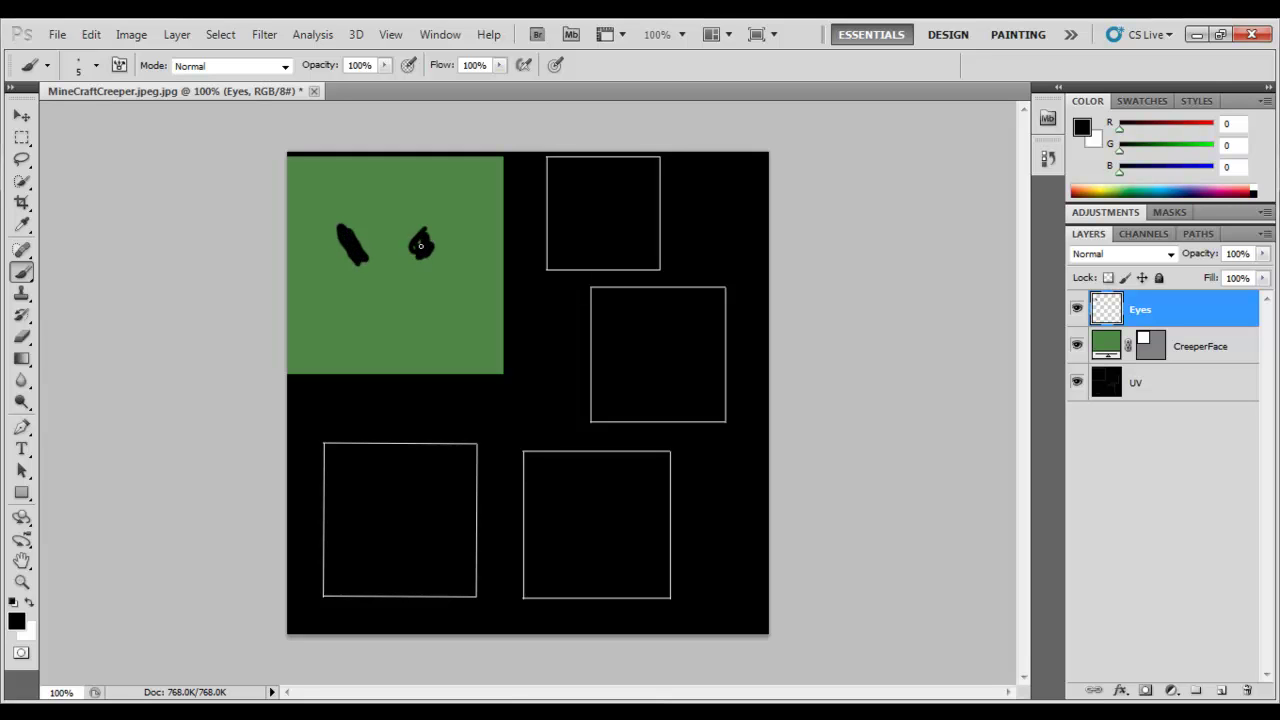
pyautogui.moveTo(360, 310)
pyautogui.mouseDown()
pyautogui.moveTo(450, 328)
pyautogui.moveTo(358, 315)
pyautogui.mouseUp()
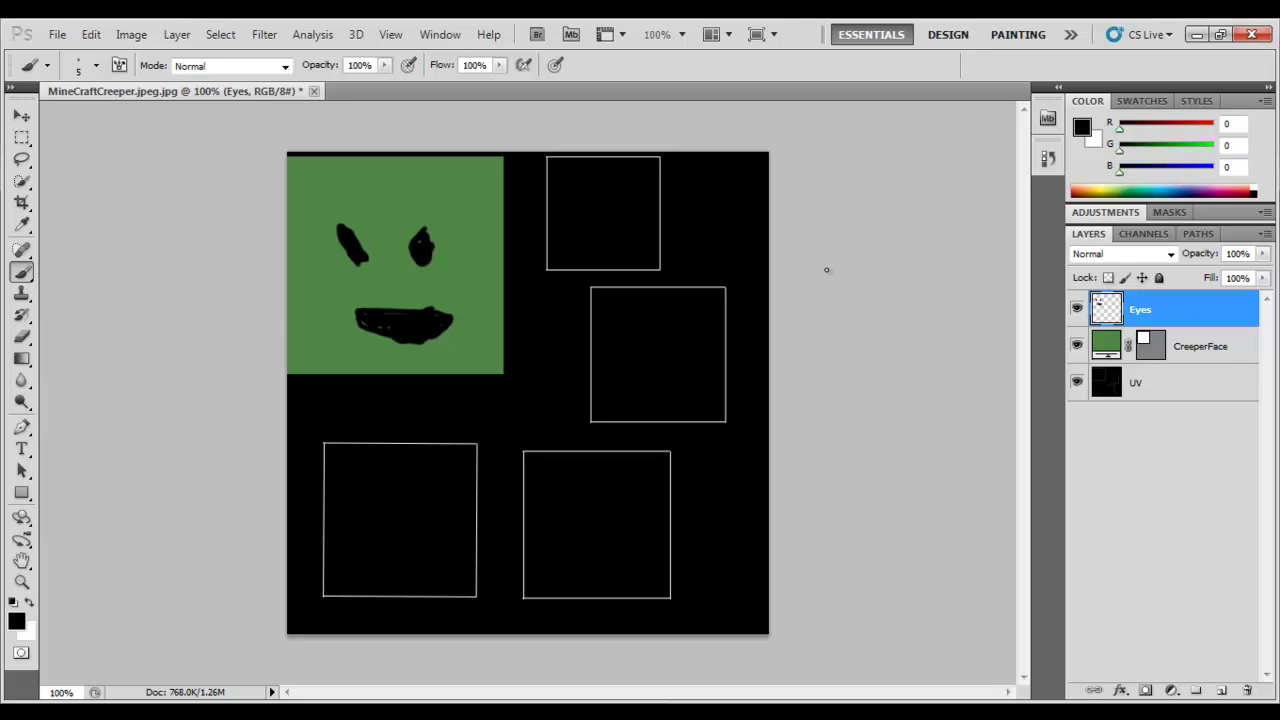
# - Save the painted layout as the JPEG file MineCraftCreeper.jpg in the Images folder, with image quality 10
pyautogui.click(57, 34)
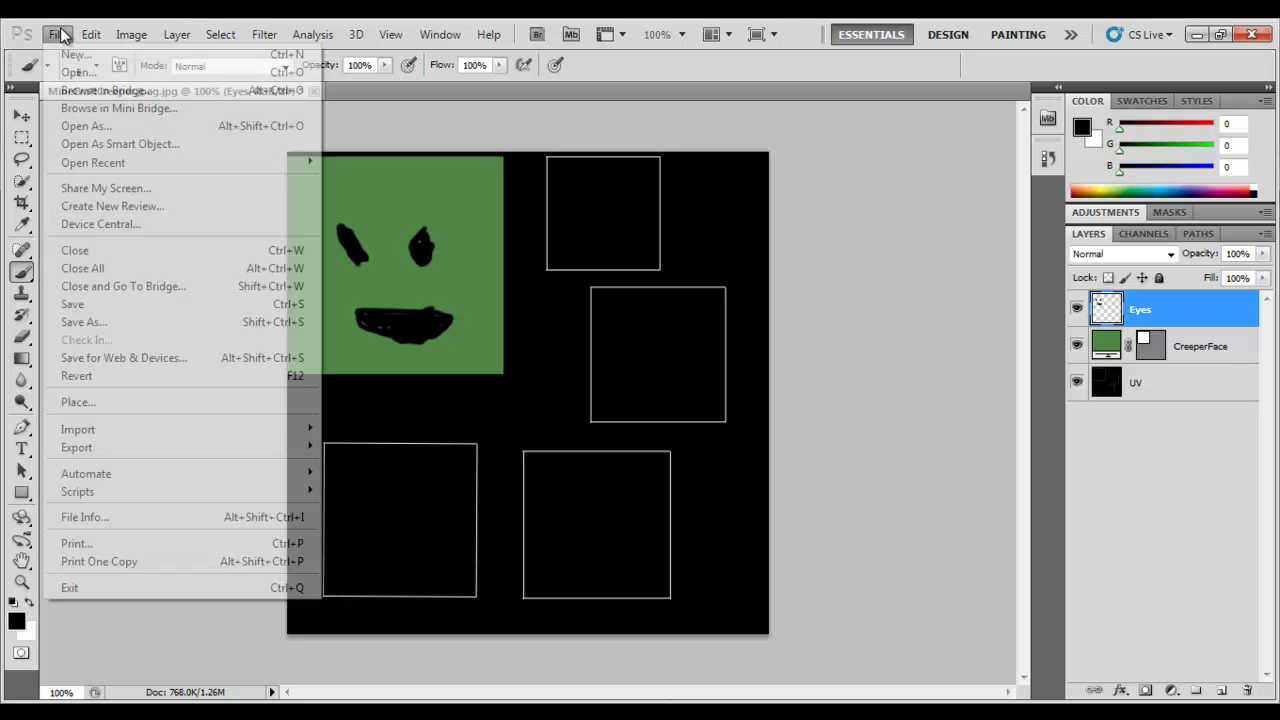
pyautogui.click(229, 322)
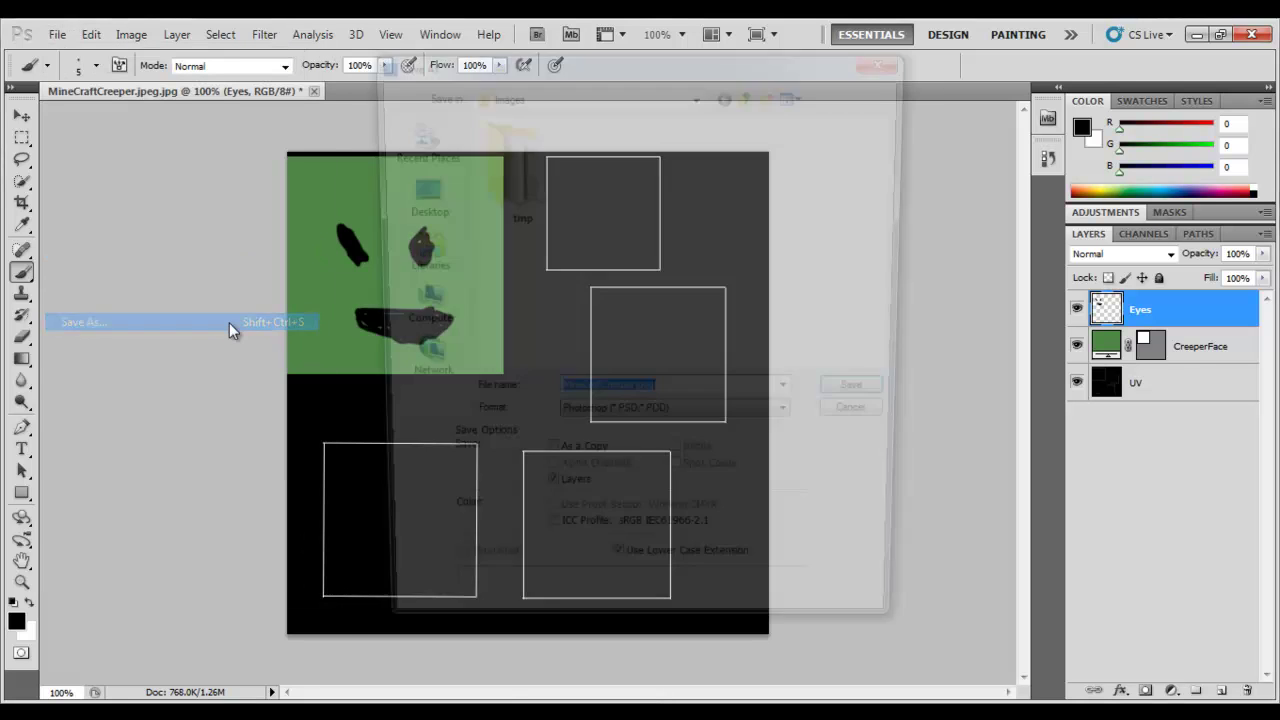
pyautogui.click(697, 424)
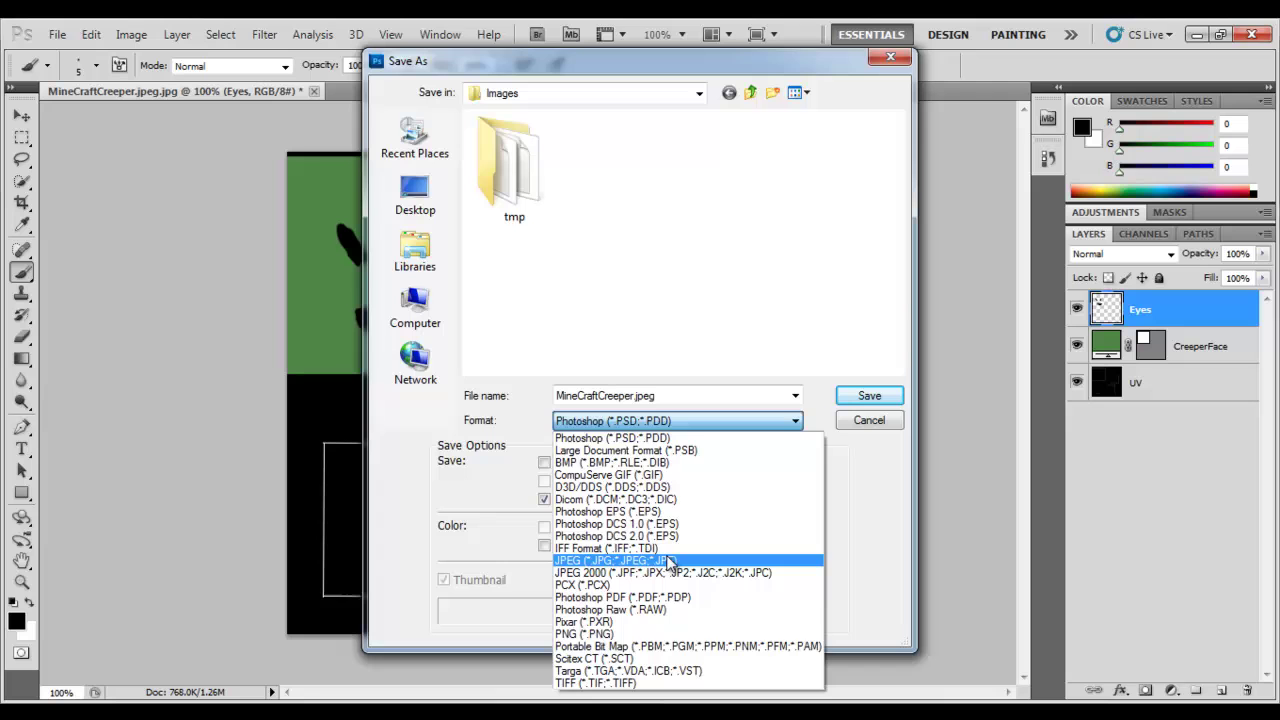
pyautogui.click(669, 560)
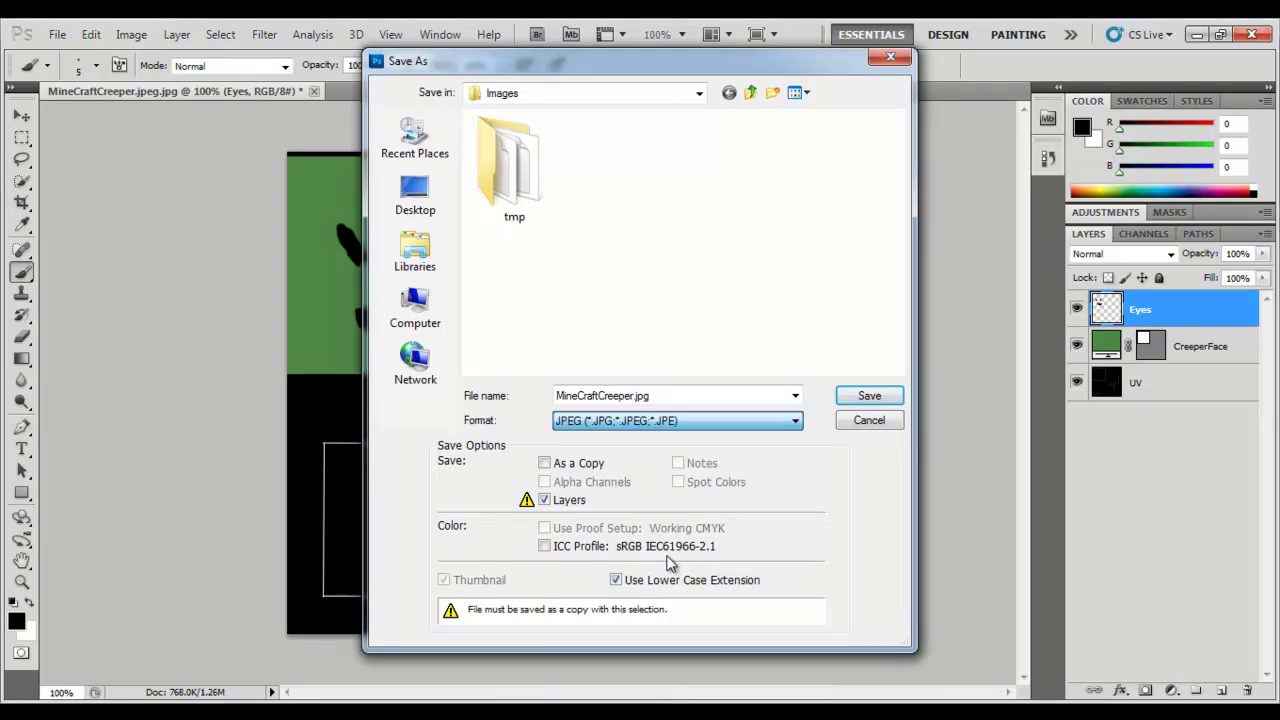
pyautogui.click(860, 395)
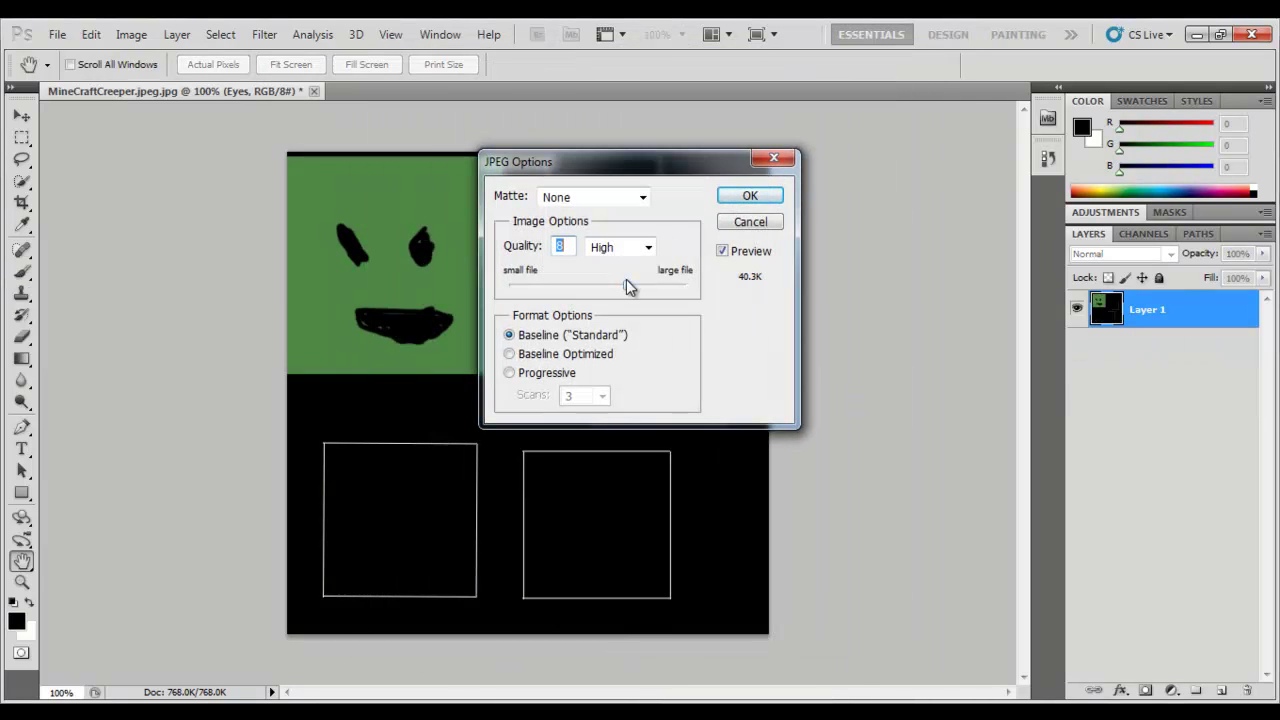
pyautogui.moveTo(627, 284); pyautogui.dragTo(714, 289)
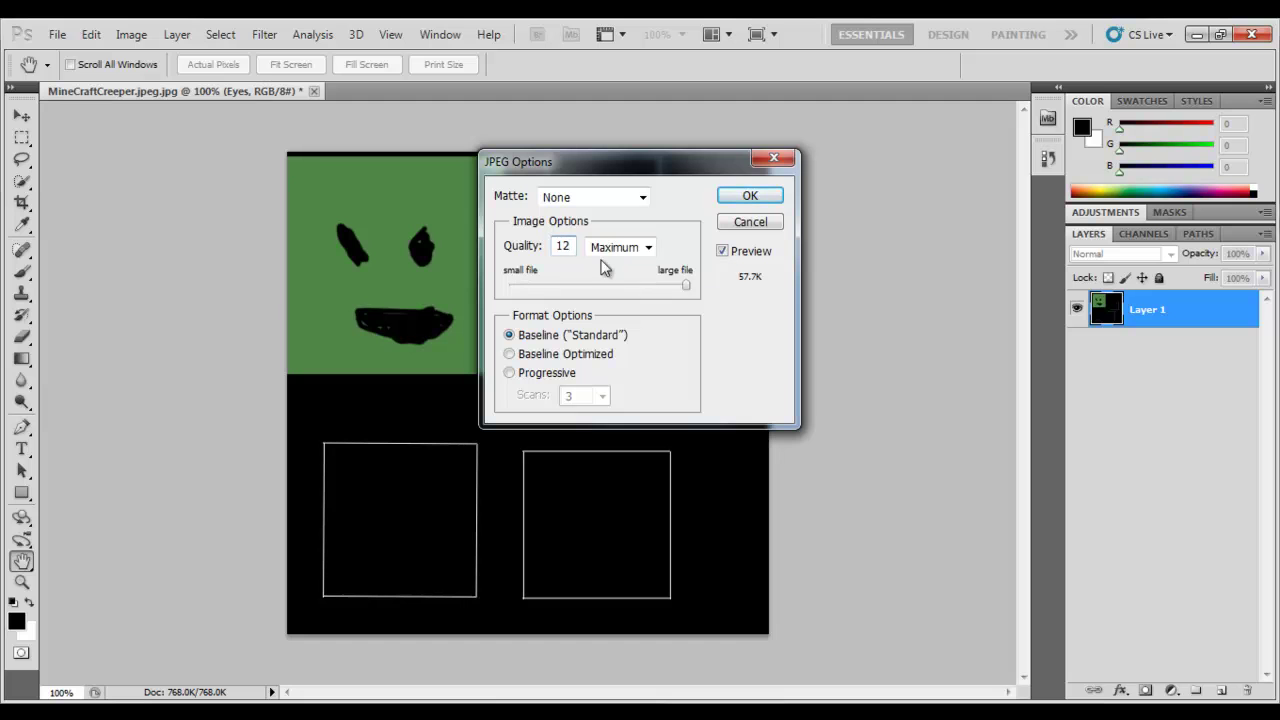
pyautogui.press('BackSpace')
pyautogui.press('BackSpace')
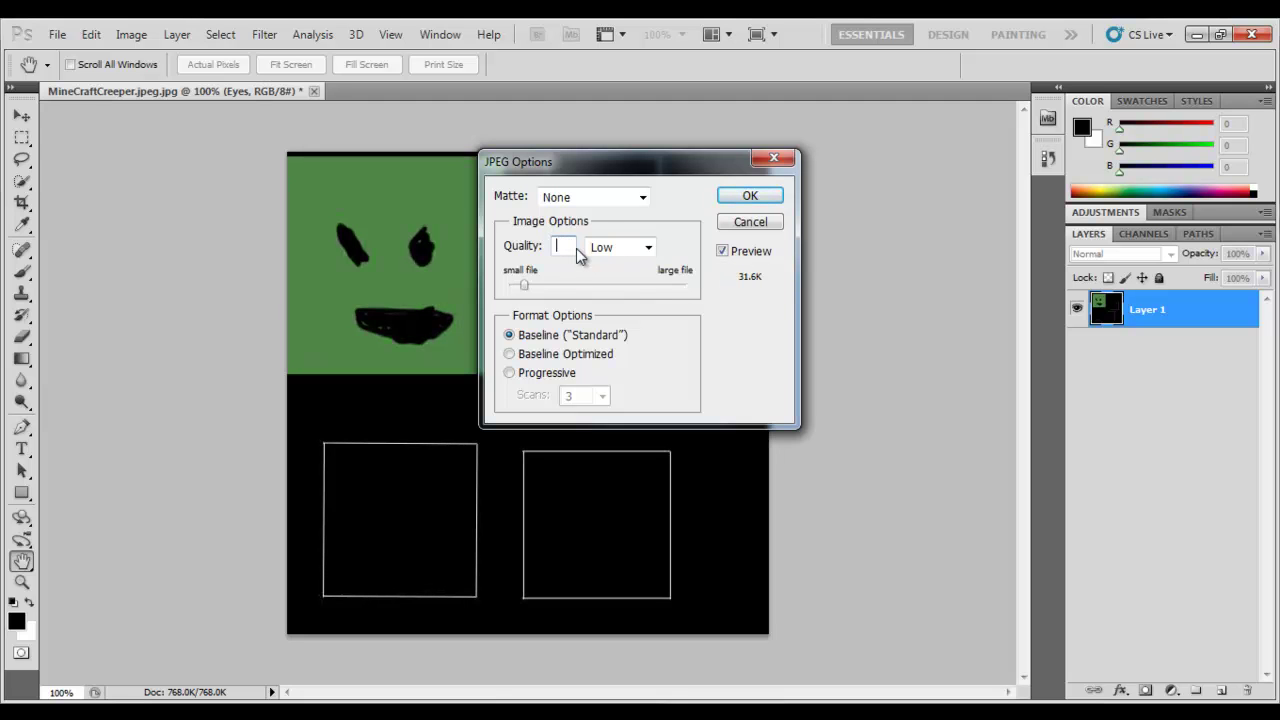
pyautogui.write('10')
pyautogui.press('Return')
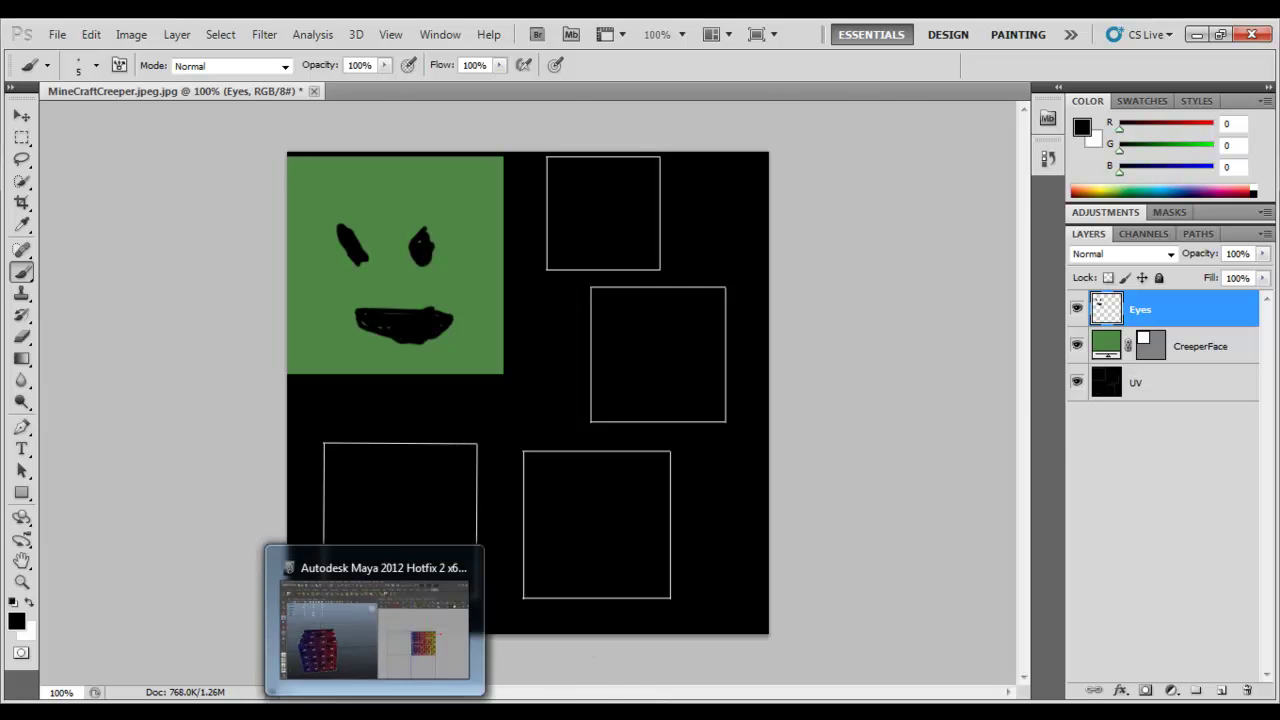
# - Switch to Maya and select the whole cube in object mode
pyautogui.click(373, 712)
pyautogui.rightClick(300, 508)
pyautogui.moveTo(302, 510); pyautogui.dragTo(380, 351, button='right')
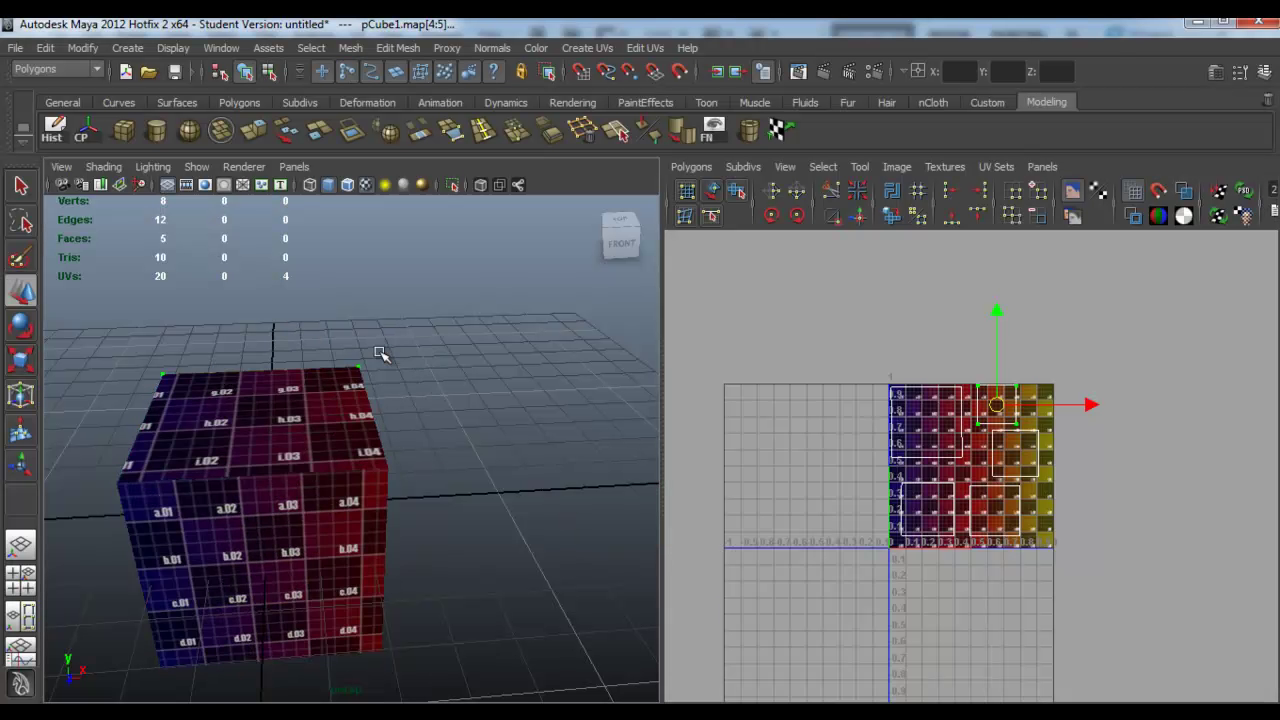
pyautogui.keyDown('alt'); pyautogui.moveTo(308, 472); pyautogui.dragTo(523, 434, button='middle'); pyautogui.keyUp('alt')
pyautogui.click(505, 435)
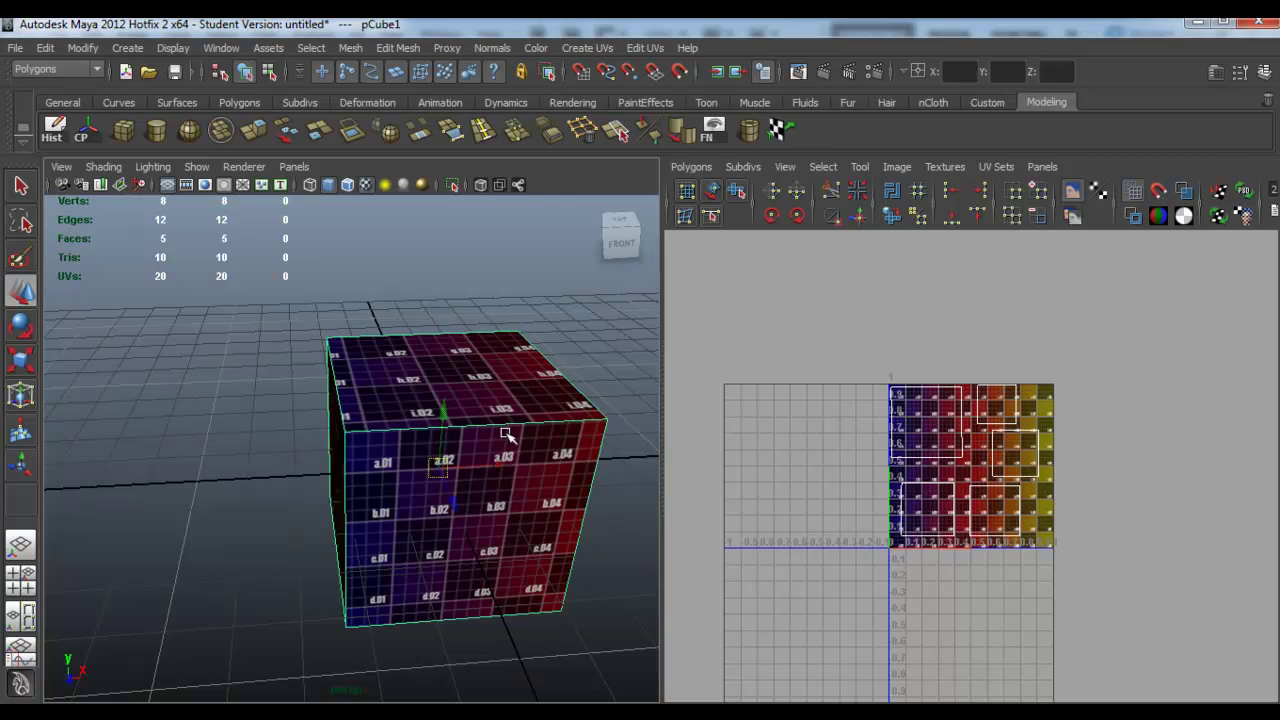
# - Show only the perspective view and assign a new Lambert material to the cube
pyautogui.click(21, 546)
pyautogui.scroll(-3, 786, 402)
pyautogui.moveTo(868, 381); pyautogui.dragTo(888, 658, button='right')
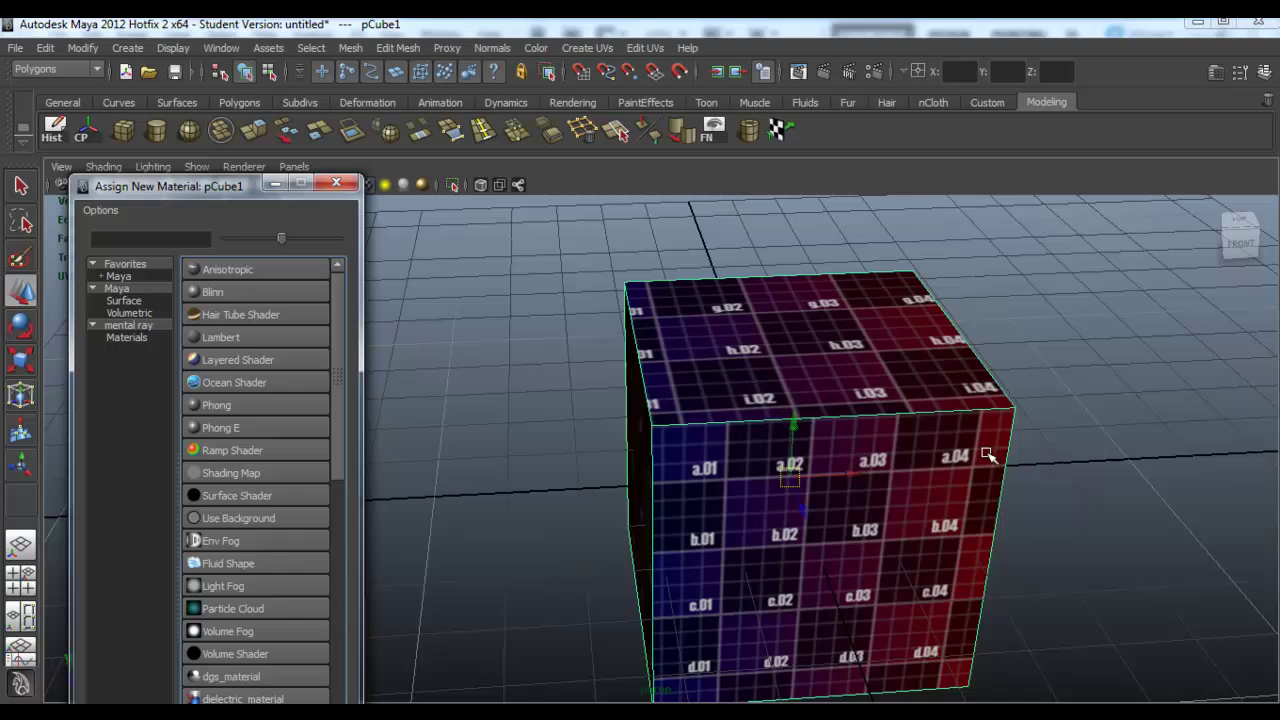
pyautogui.click(236, 337)
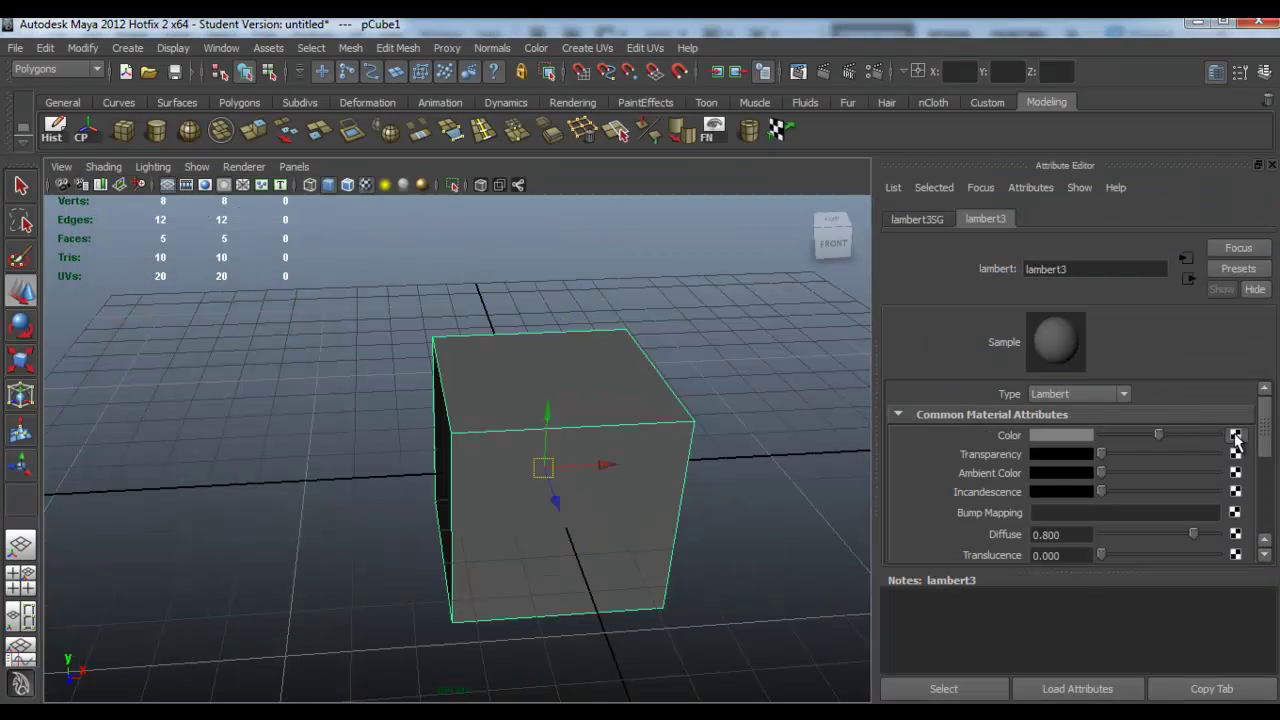
# - Connect a file texture to the Lambert material's color and select MineCraftCreeper.jpg in the Game\Images folder as its image
pyautogui.click(1236, 435)
pyautogui.click(631, 410)
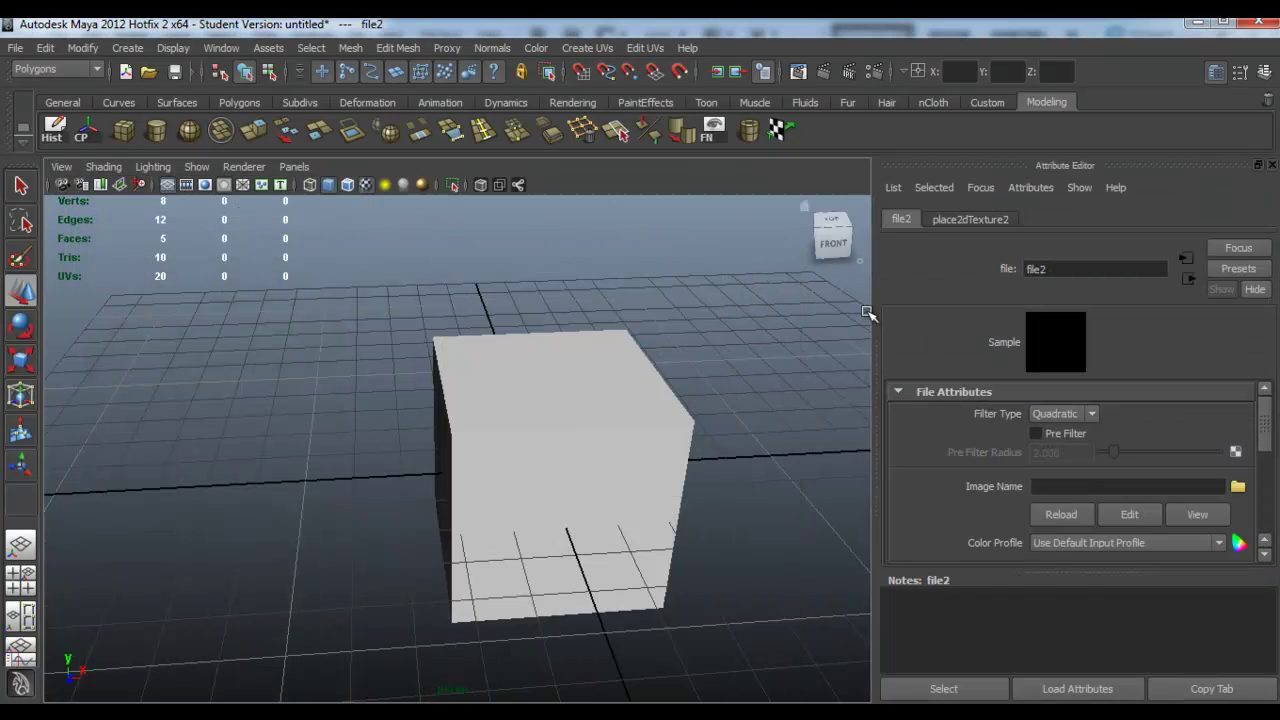
pyautogui.click(1238, 486)
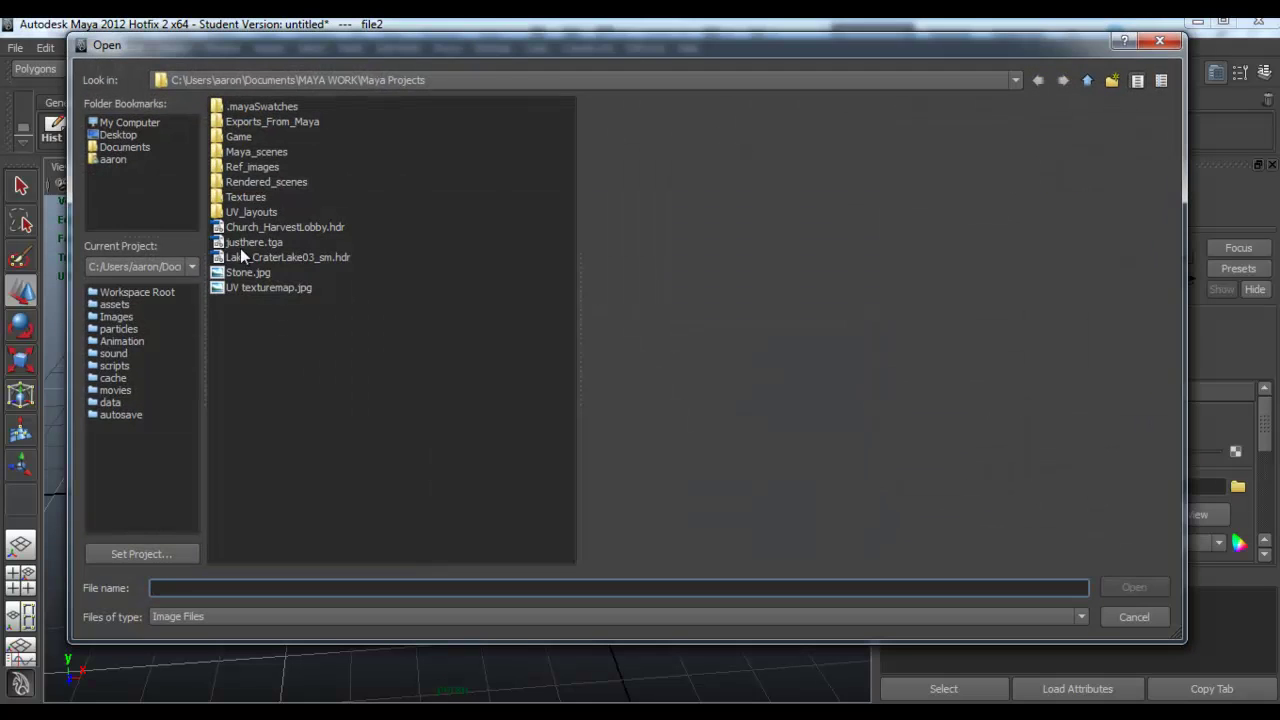
pyautogui.click(235, 131)
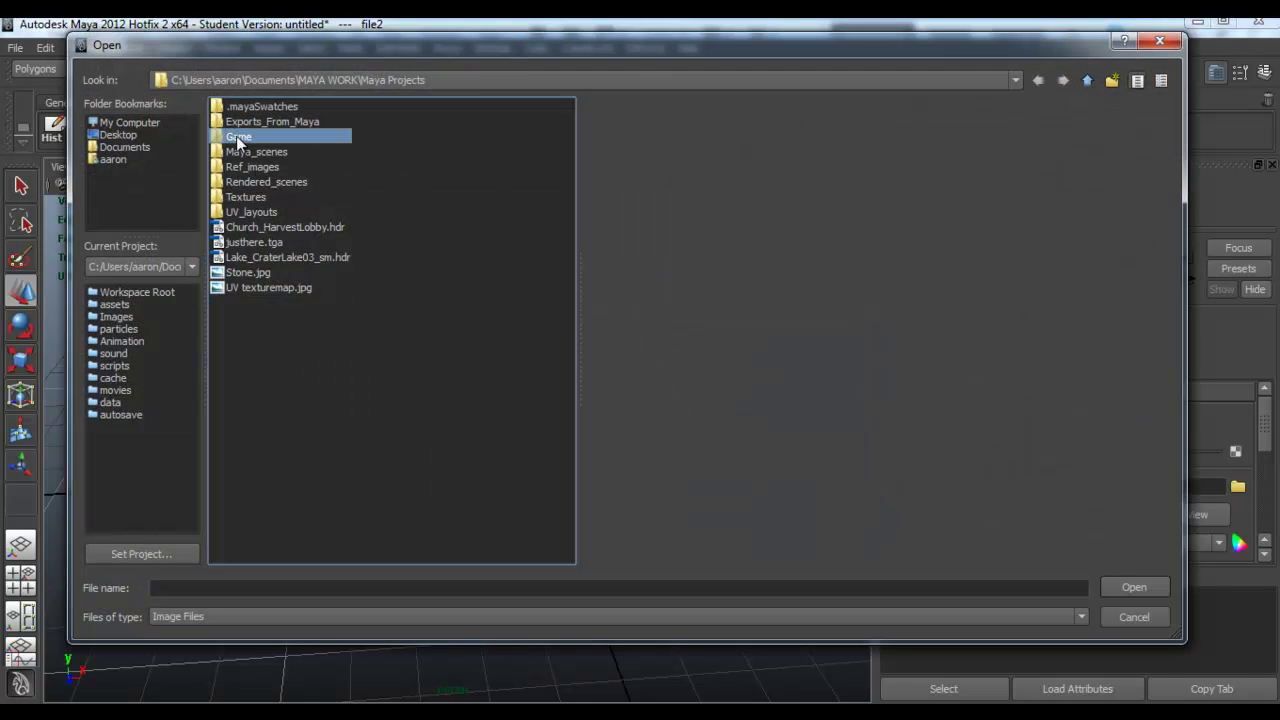
pyautogui.doubleClick(236, 136)
pyautogui.doubleClick(242, 183)
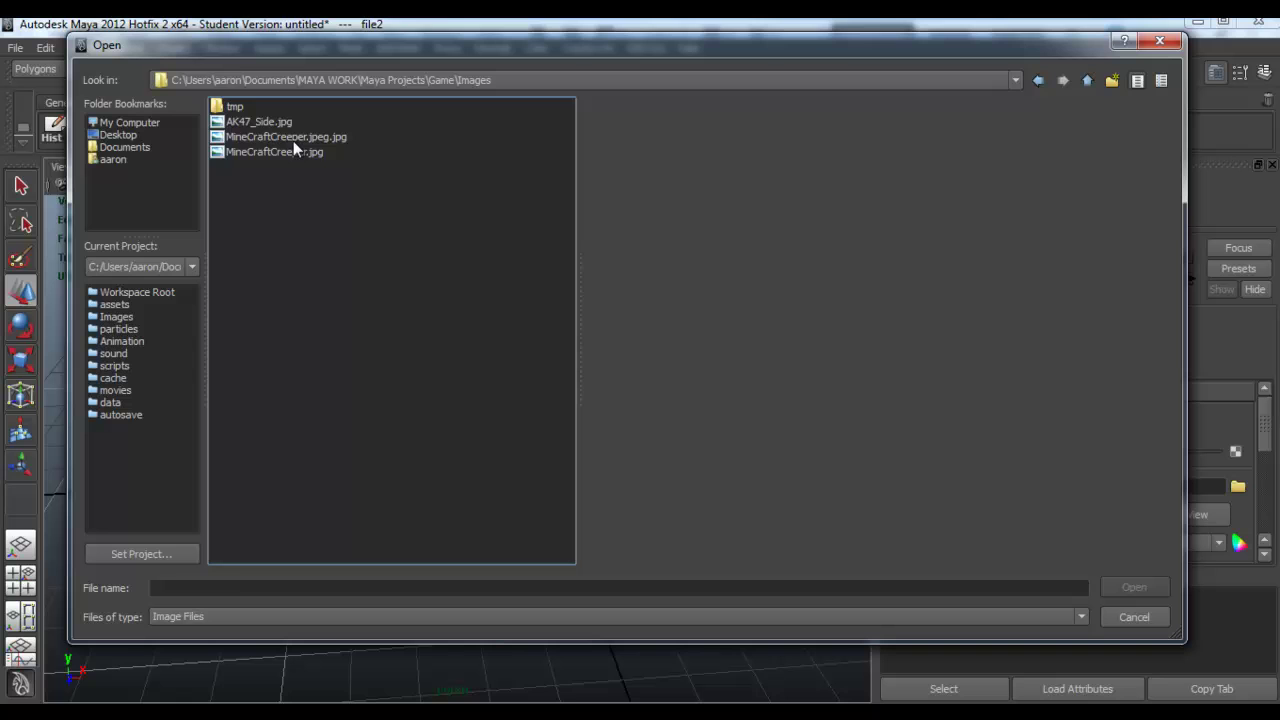
pyautogui.click(320, 138)
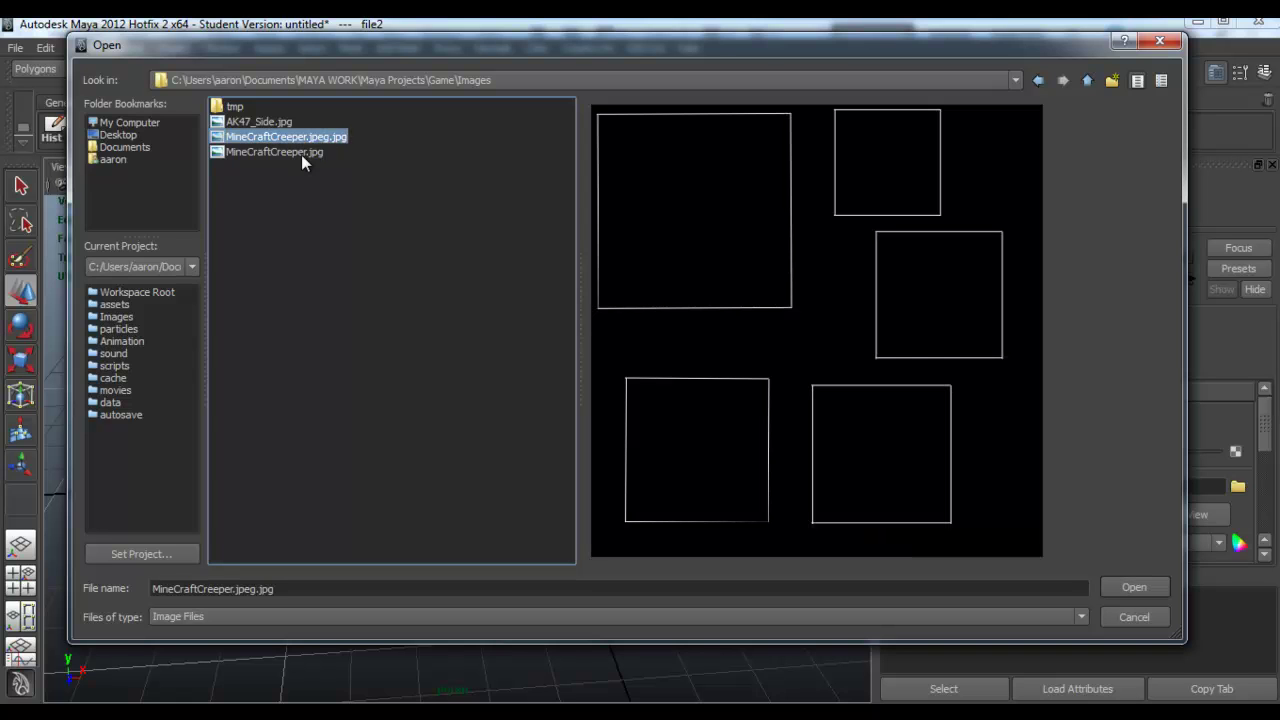
pyautogui.click(301, 152)
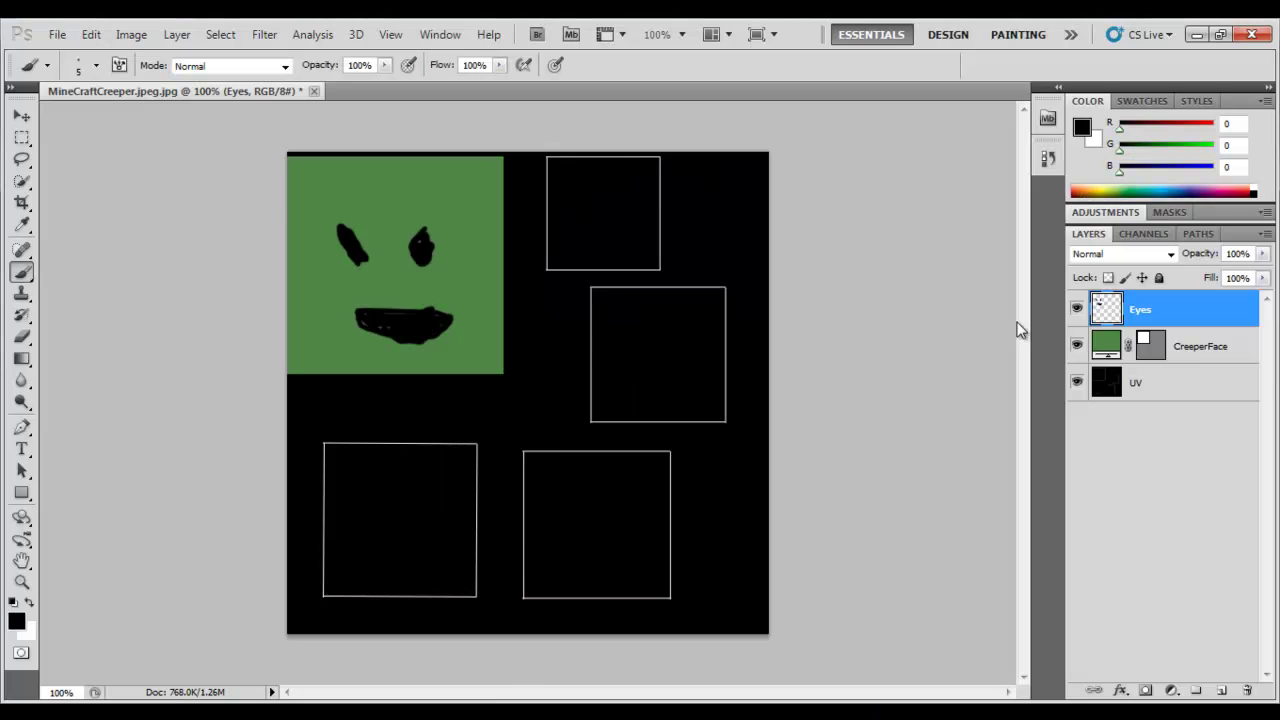
# - Hide the UV layer in the Photoshop document and return to Maya's image selection
pyautogui.click(1077, 384)
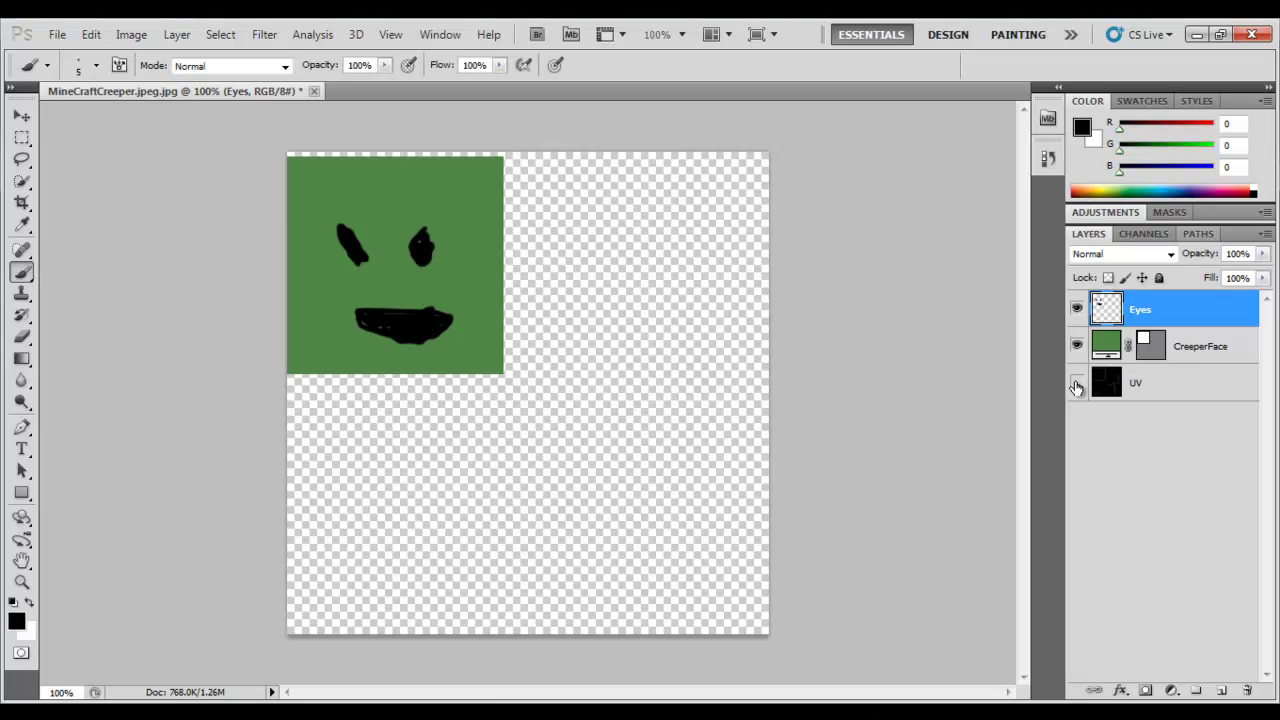
pyautogui.click(1195, 34)
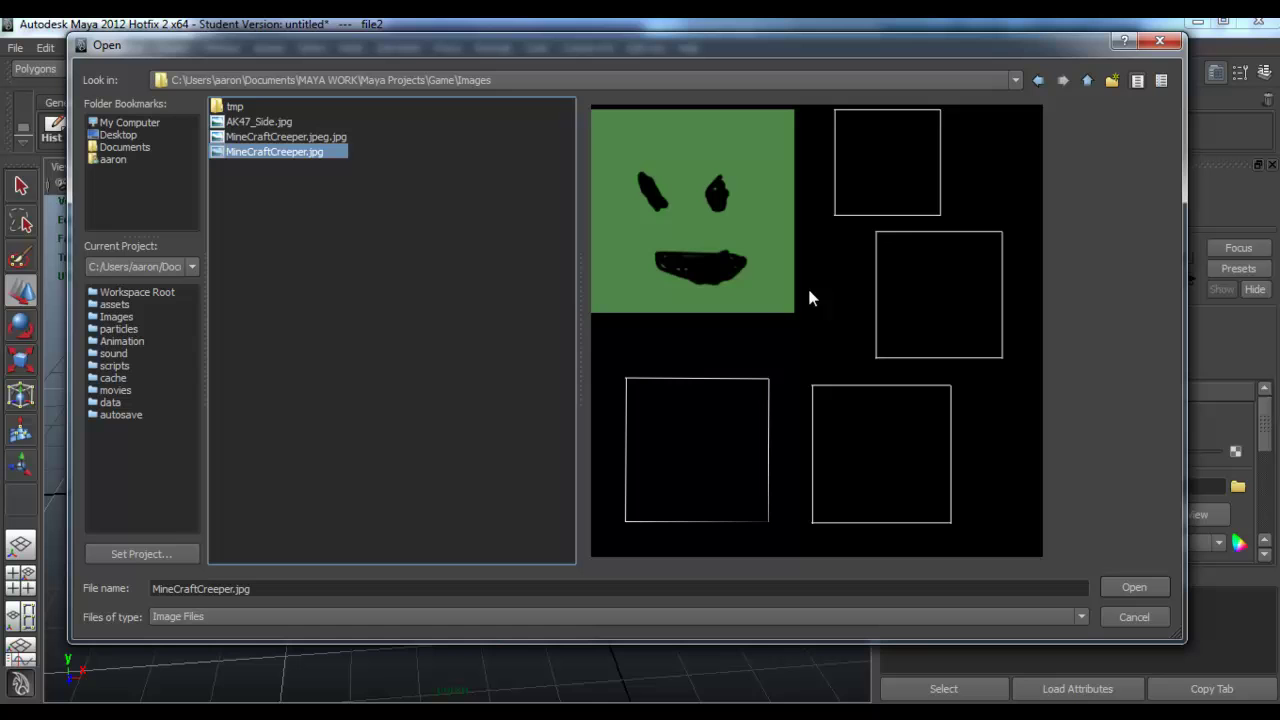
# - Load MineCraftCreeper.jpg as the cube's color texture and examine the Creeper face on the cube from different sides
pyautogui.doubleClick(250, 154)
pyautogui.keyDown('alt'); pyautogui.moveTo(609, 369); pyautogui.dragTo(318, 490); pyautogui.keyUp('alt')
pyautogui.keyDown('alt'); pyautogui.moveTo(334, 410); pyautogui.dragTo(515, 455); pyautogui.keyUp('alt')
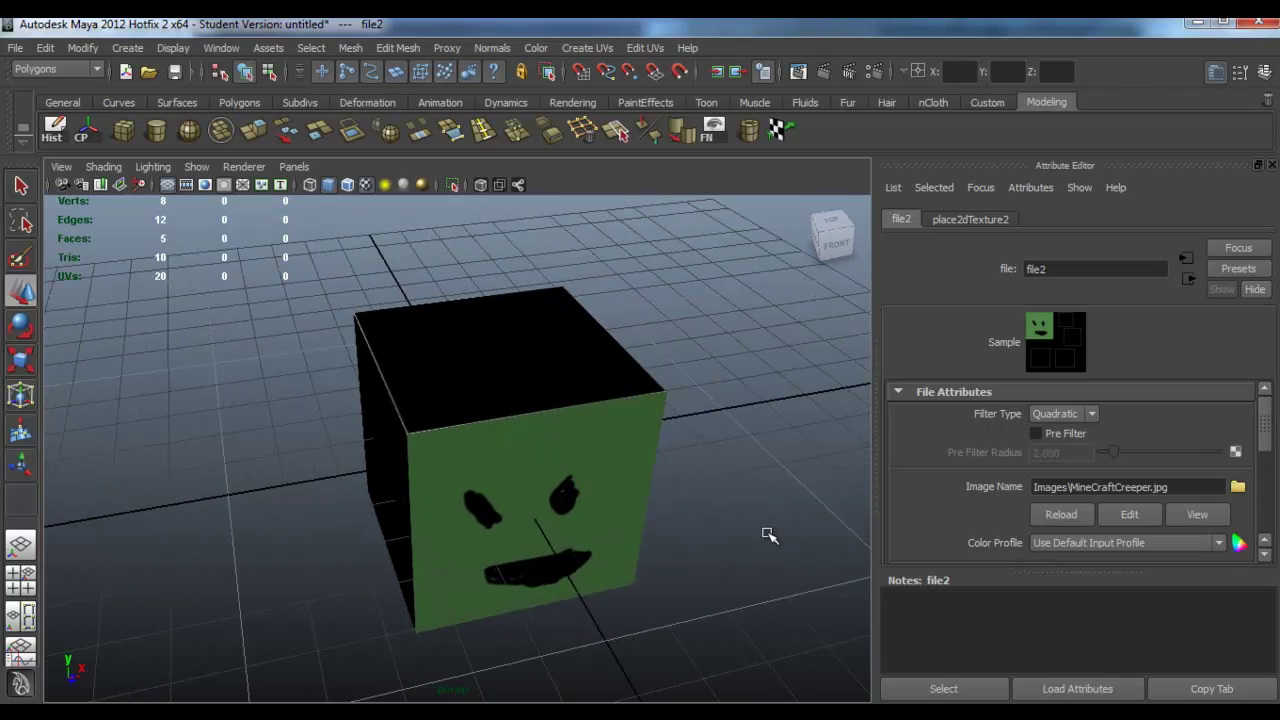